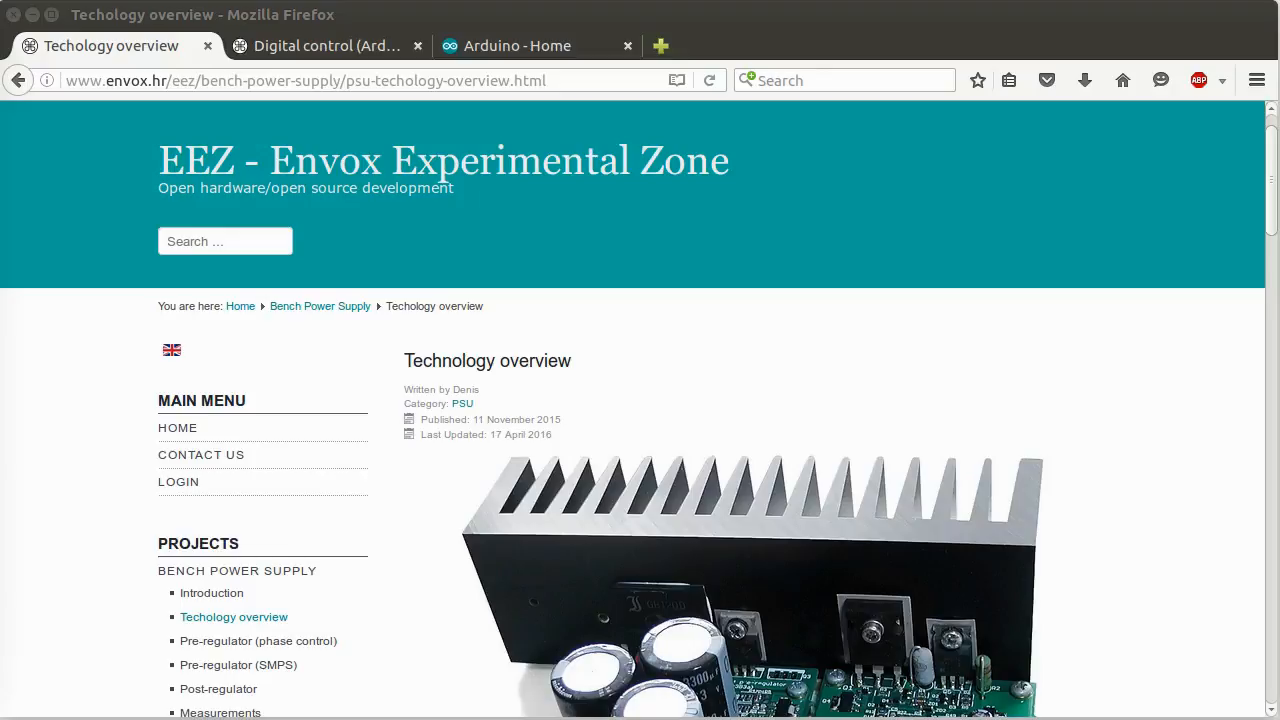
- View the Arduino shield digital control page, then switch to the Arduino homepage
click(298, 41)
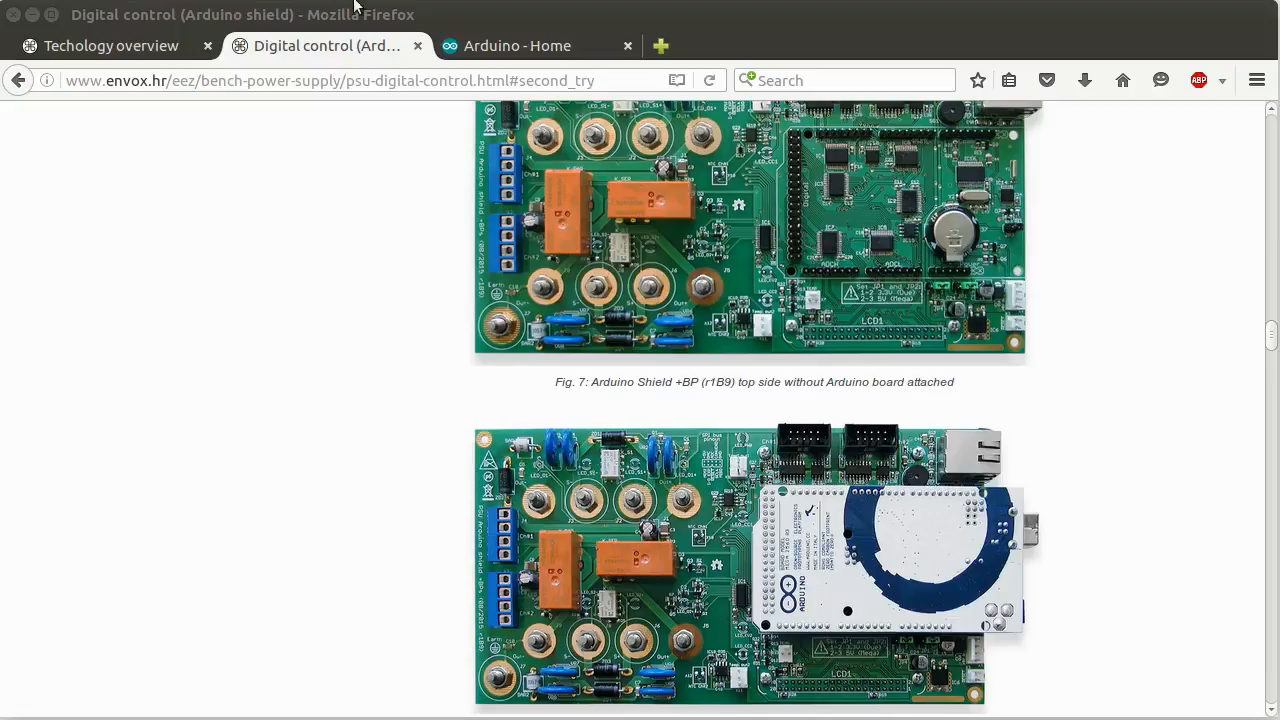
click(497, 45)
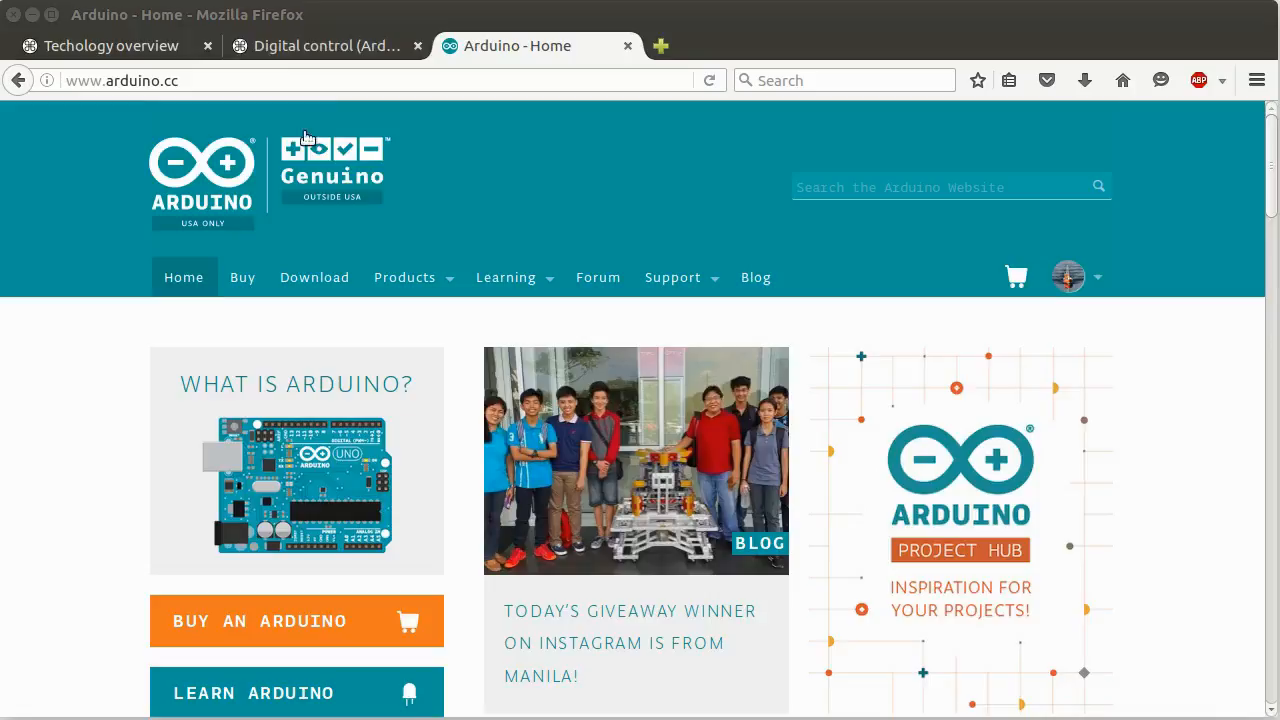
- Download the Arduino 1.6.8 Linux 64-bit archive via JUST DOWNLOAD and save the file
click(323, 283)
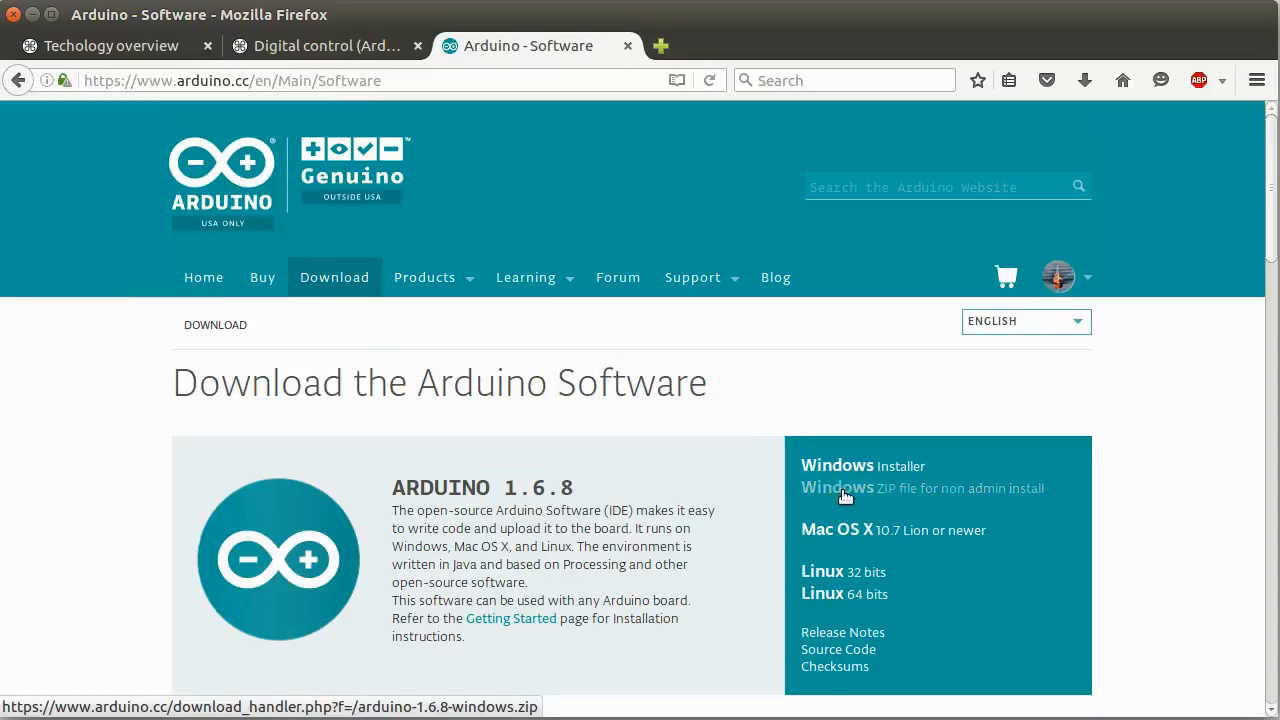
click(846, 593)
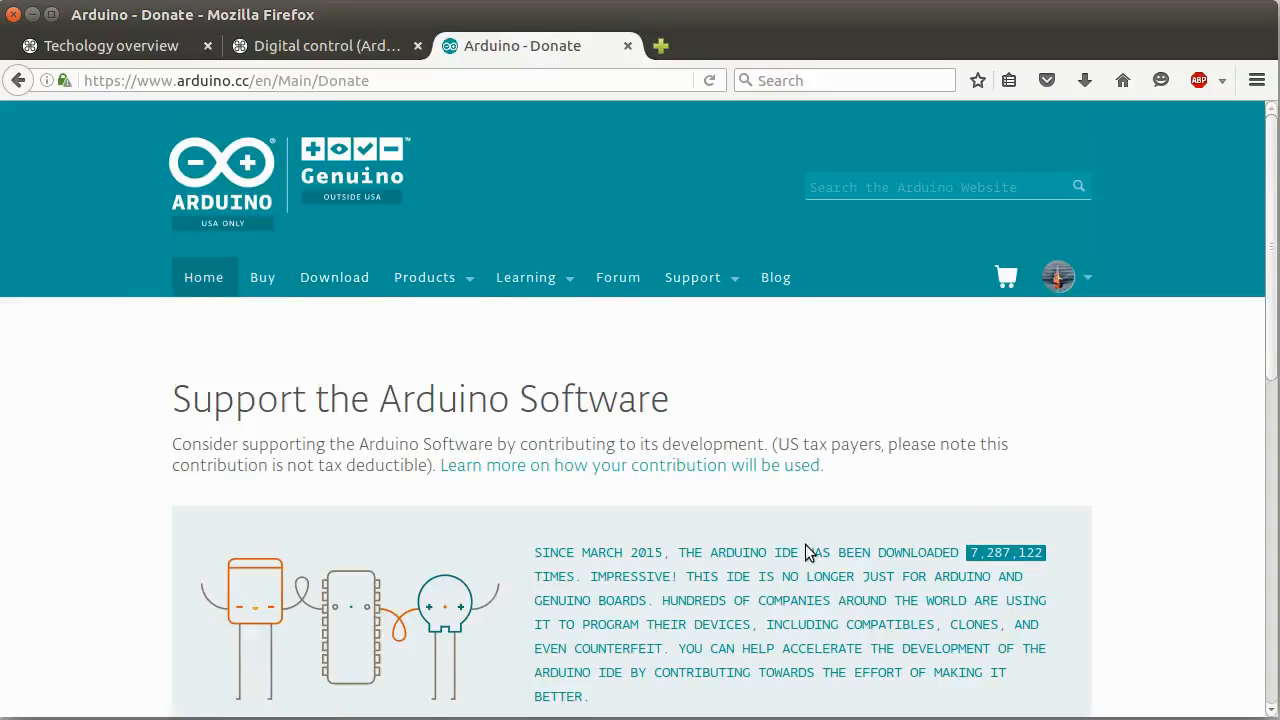
scroll(790, 556, down, 5)
click(770, 558)
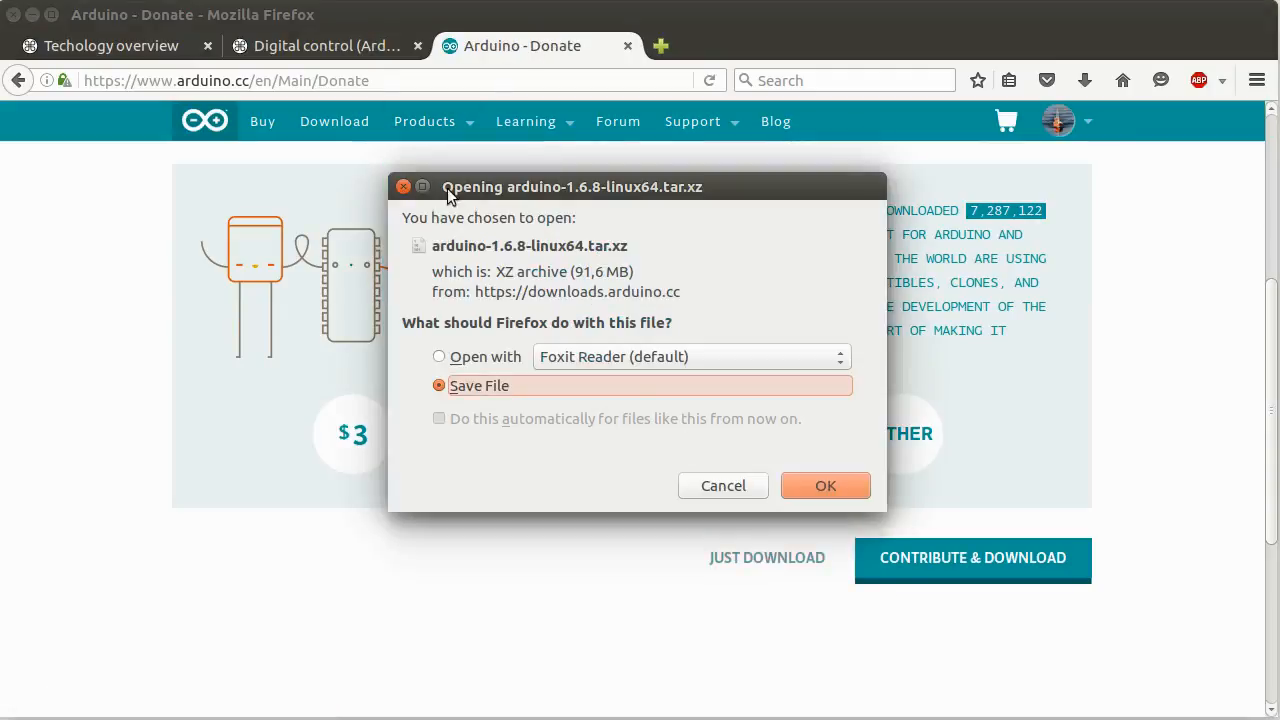
click(812, 487)
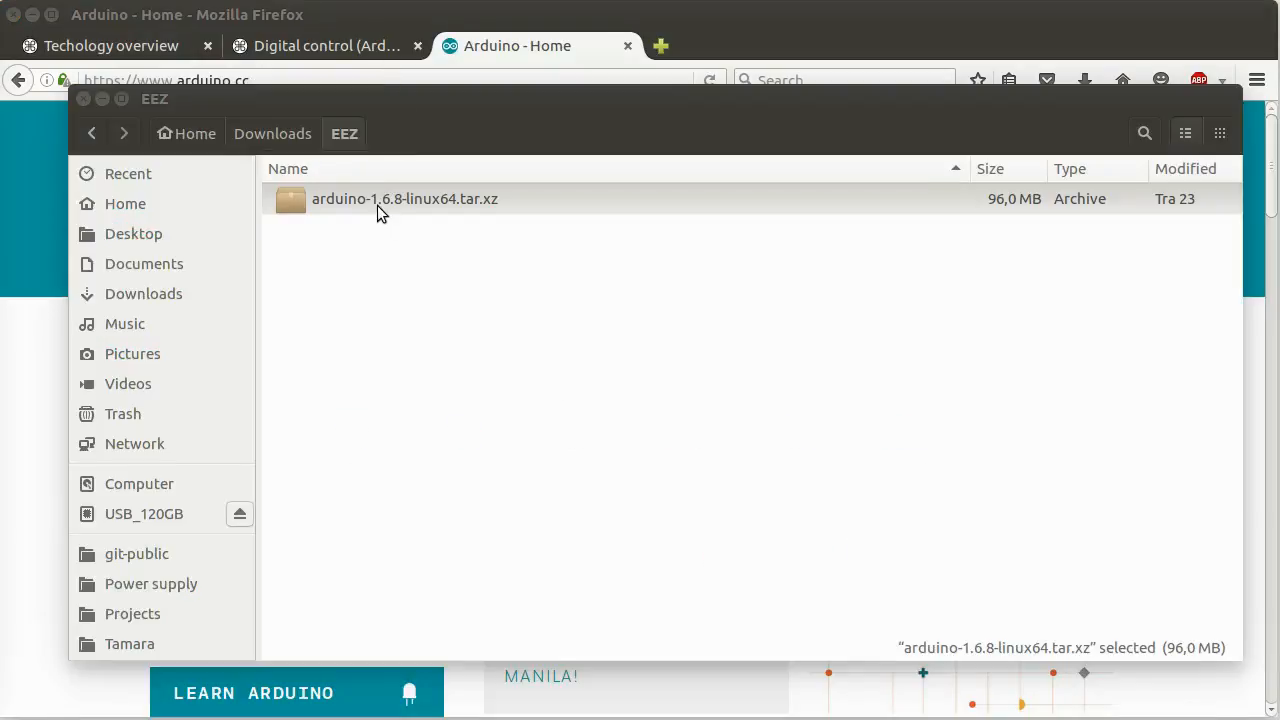
- Extract the downloaded Arduino .tar.xz into the EEZ folder and close the archive
double_click(377, 205)
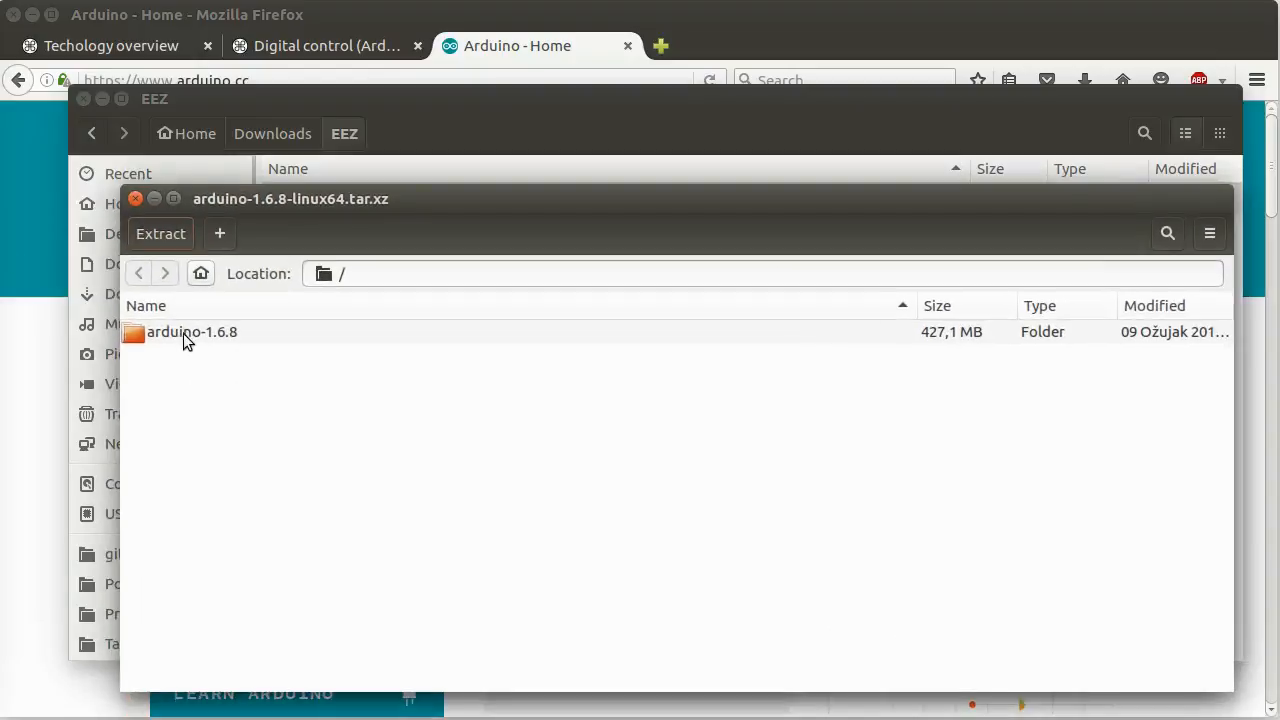
click(160, 233)
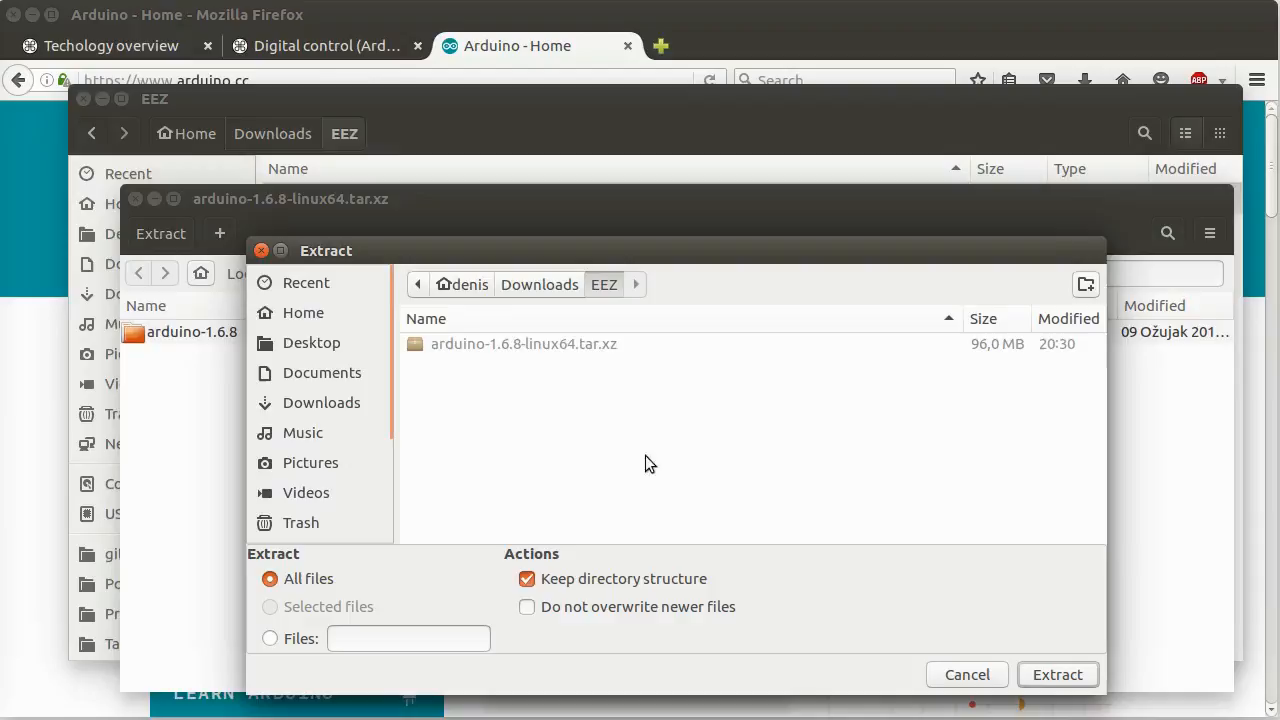
click(1055, 676)
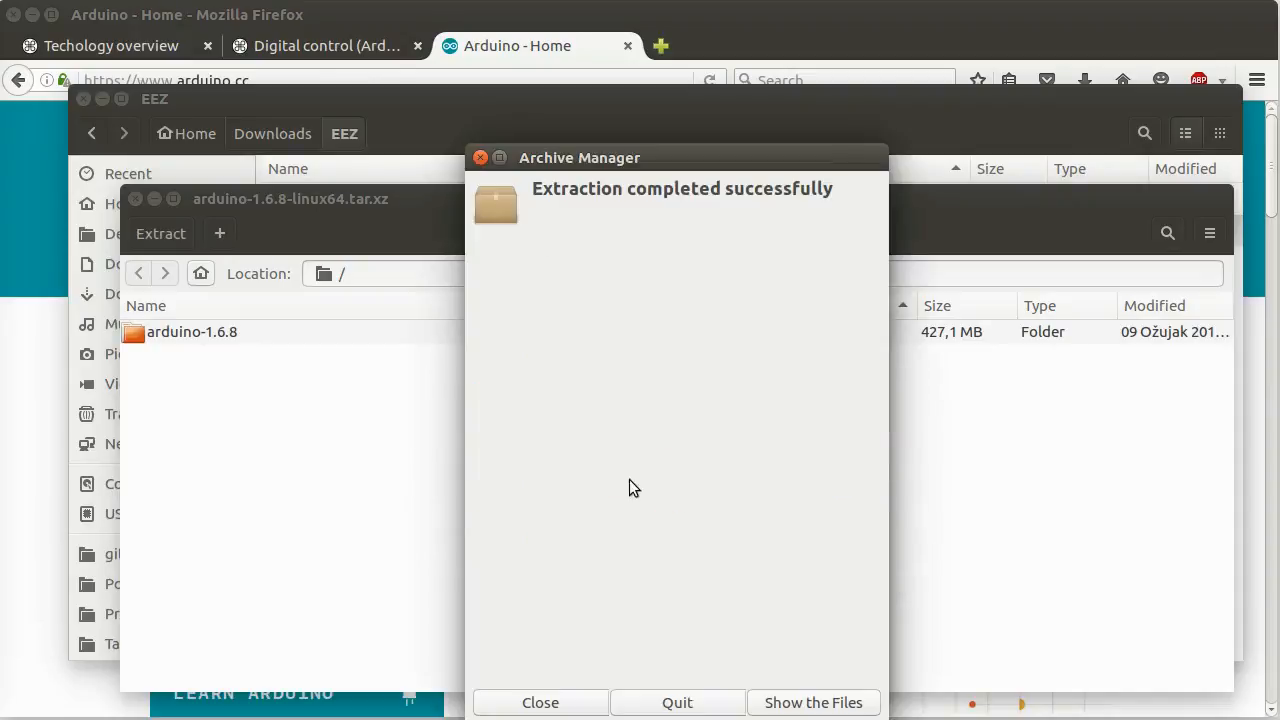
click(677, 700)
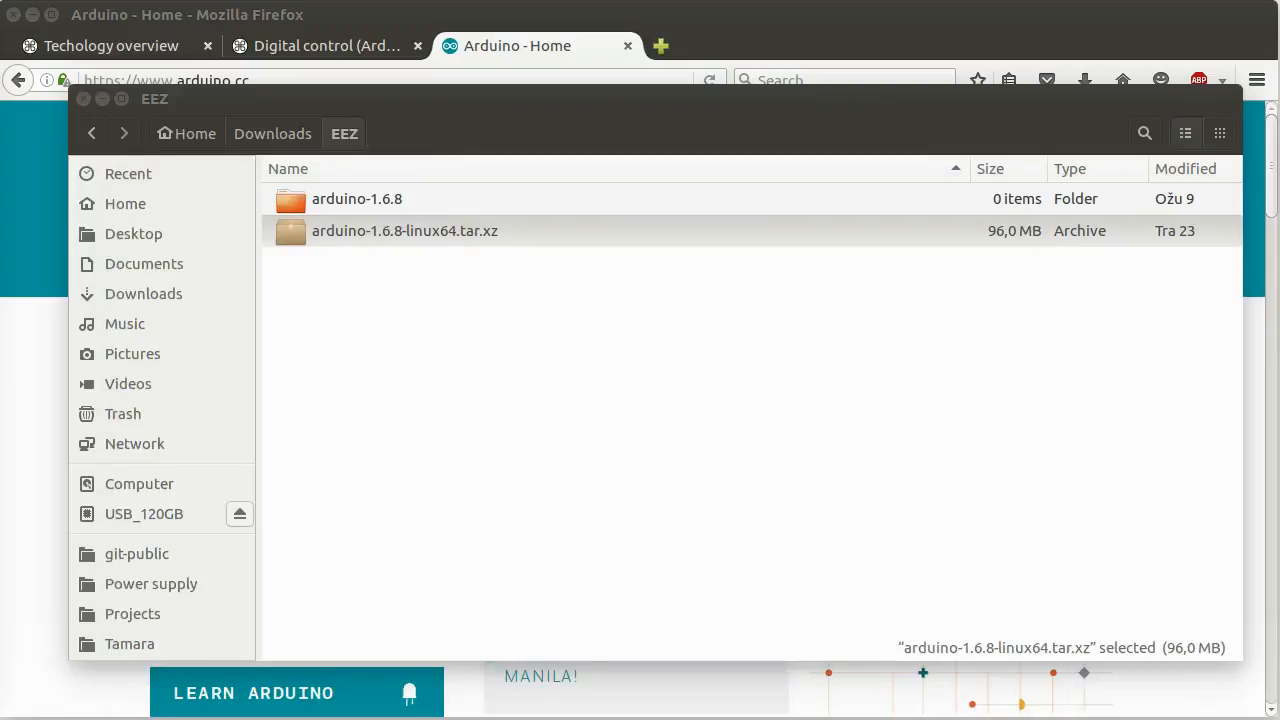
click(288, 200)
- Run ./install.sh from a terminal in the arduino-1.6.8 folder
double_click(348, 199)
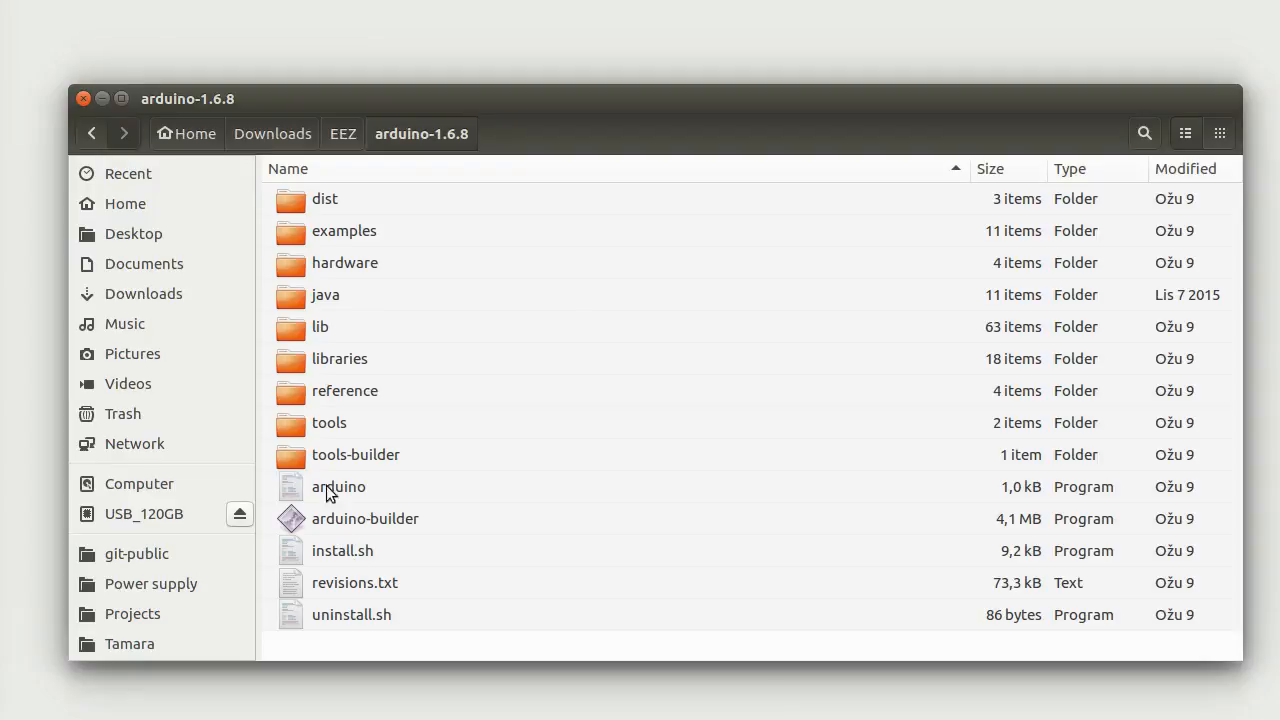
key(ctrl+alt+t)
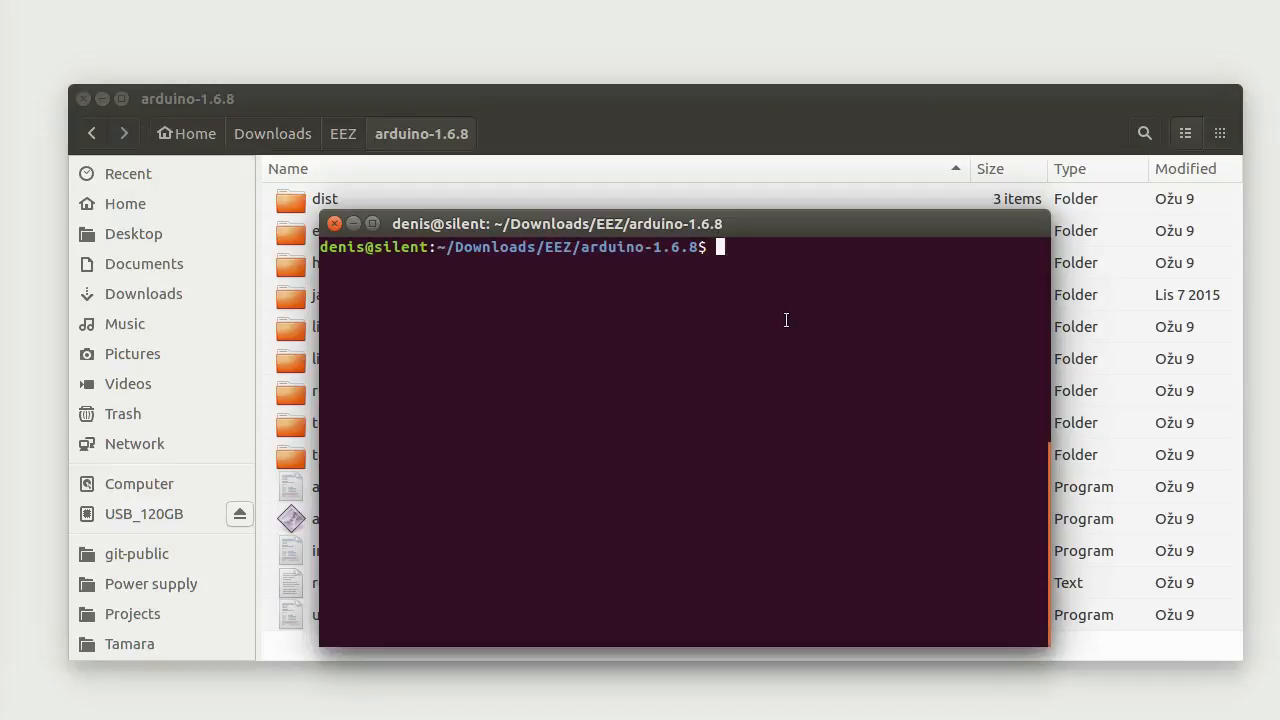
text(./install.sh)
key(Return)
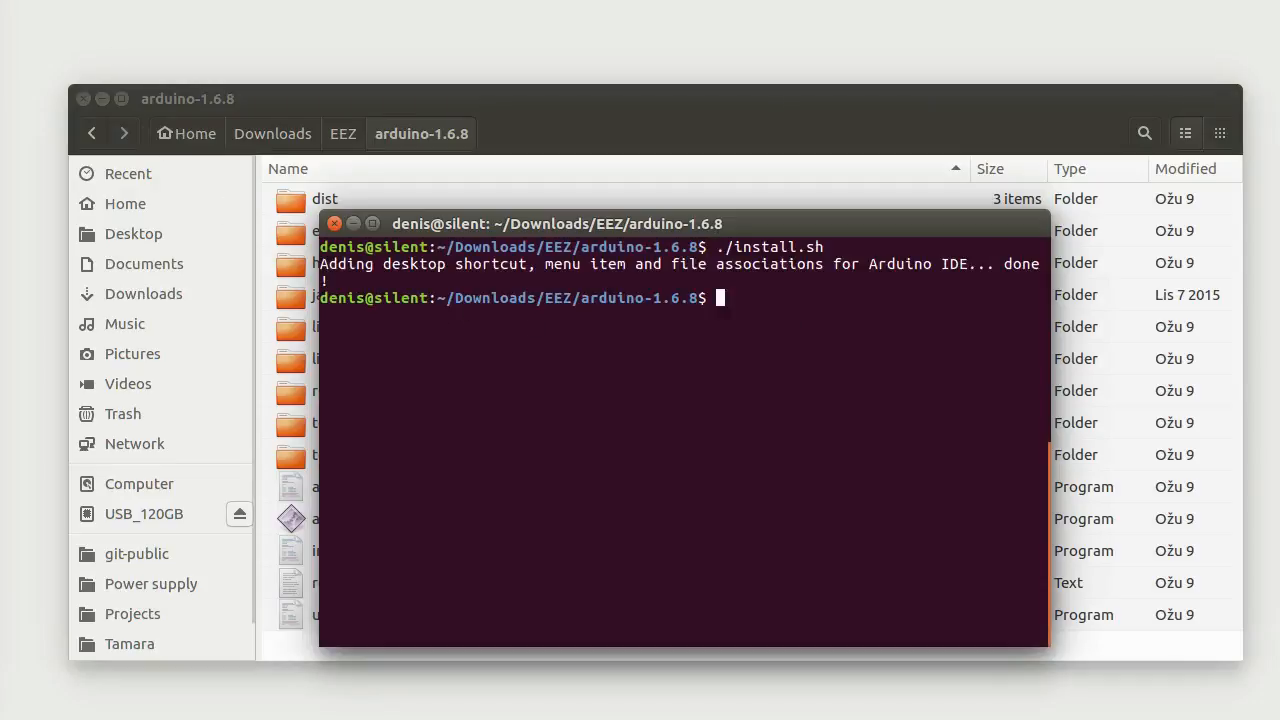
- Reposition the new Arduino IDE desktop shortcut, launch the IDE, and close the terminal
key(super)
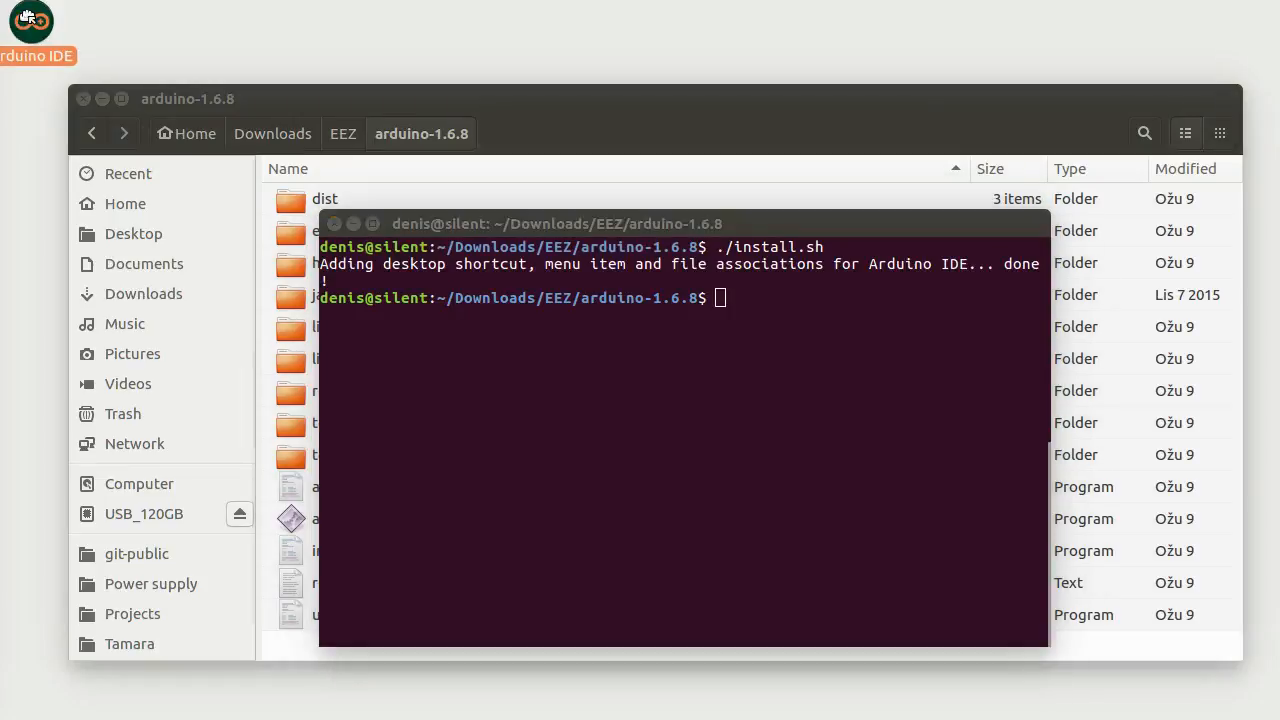
drag(22, 18, 58, 40)
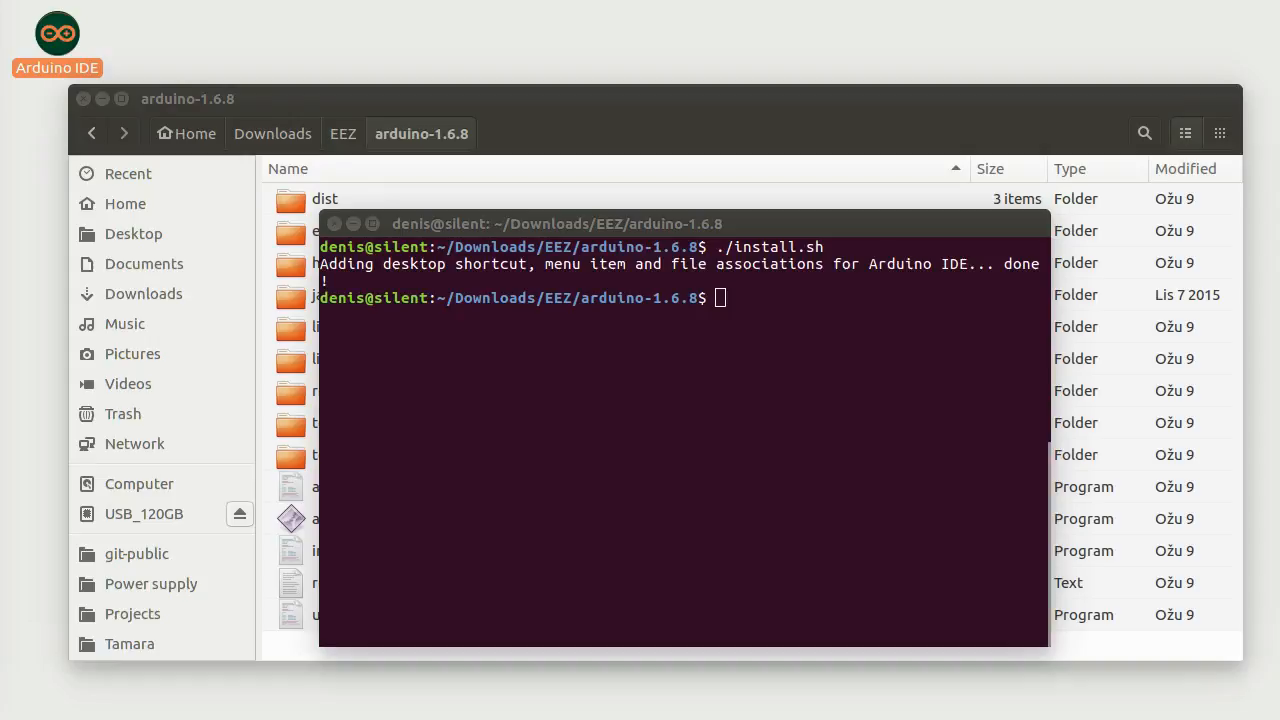
double_click(55, 33)
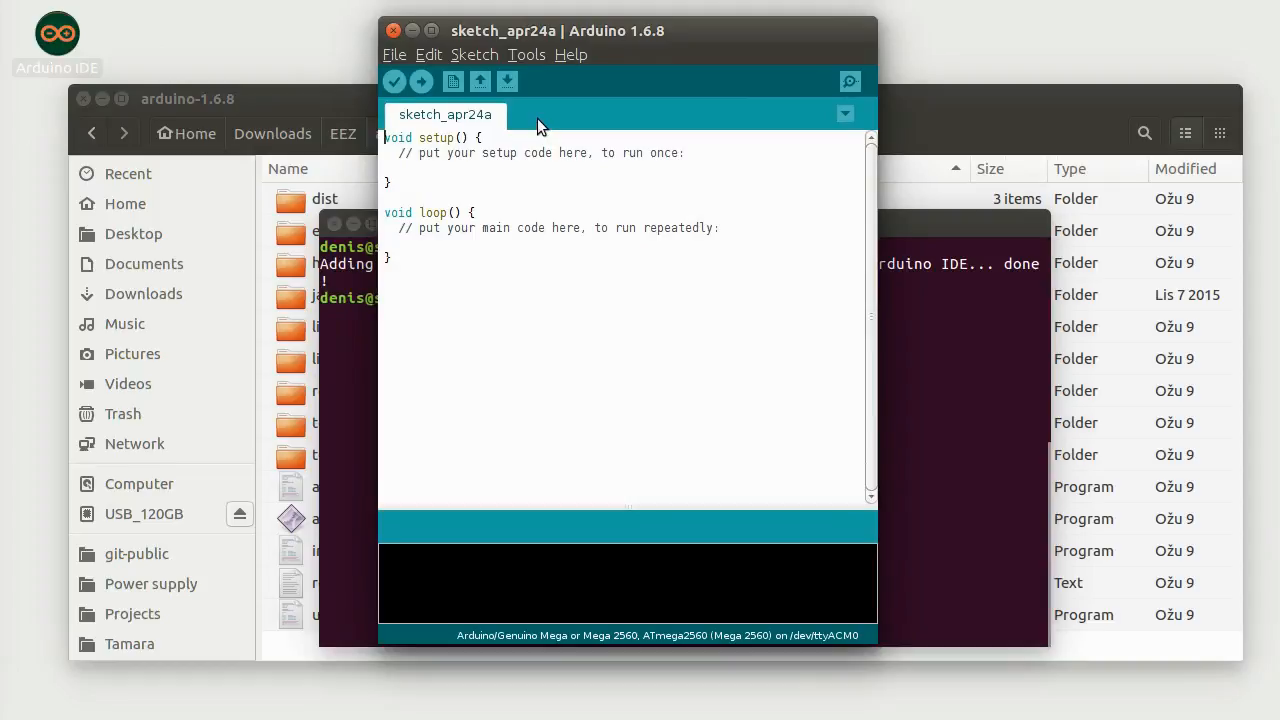
click(330, 20)
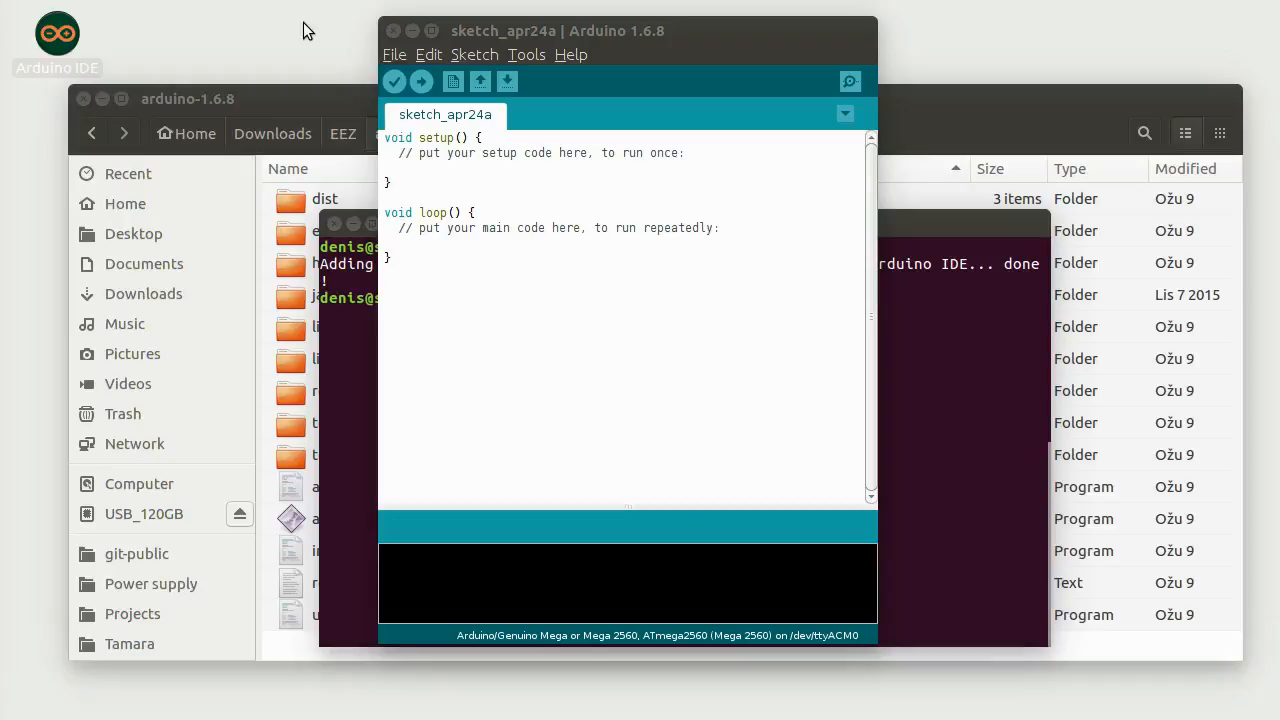
click(347, 222)
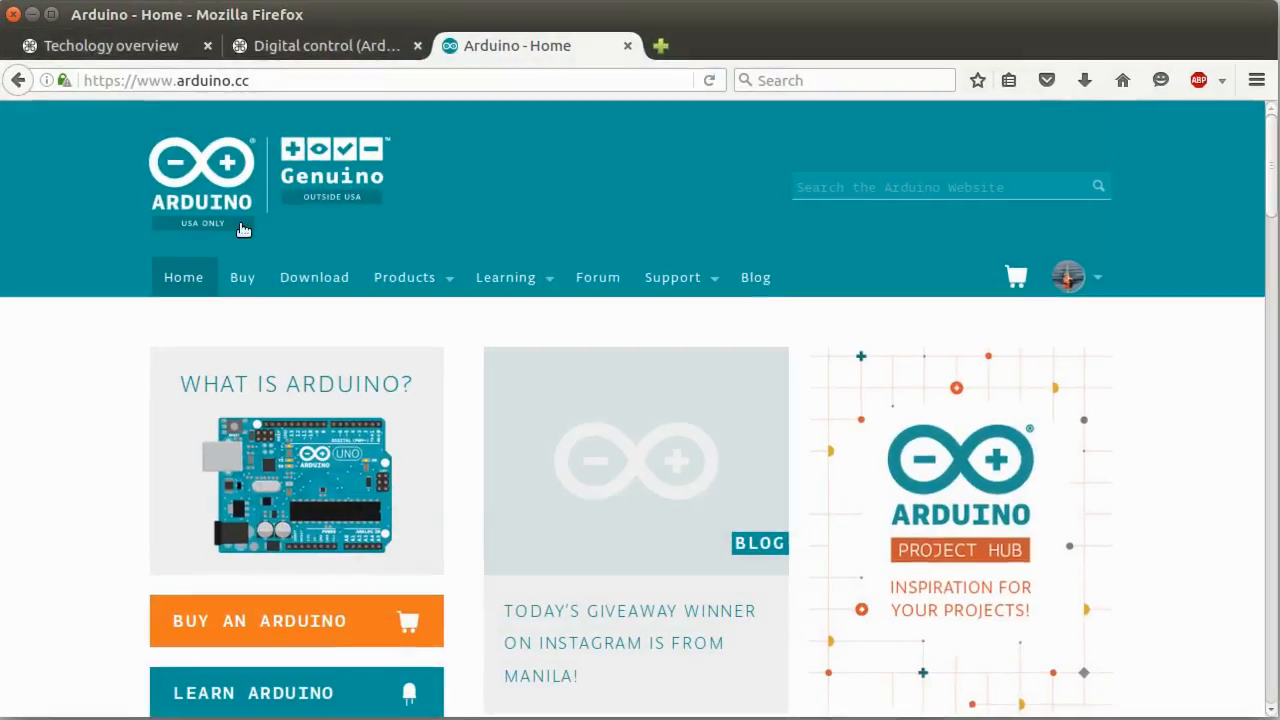
- Navigate from the EEZ site to the eez-open psu-firmware repository on GitHub
click(145, 47)
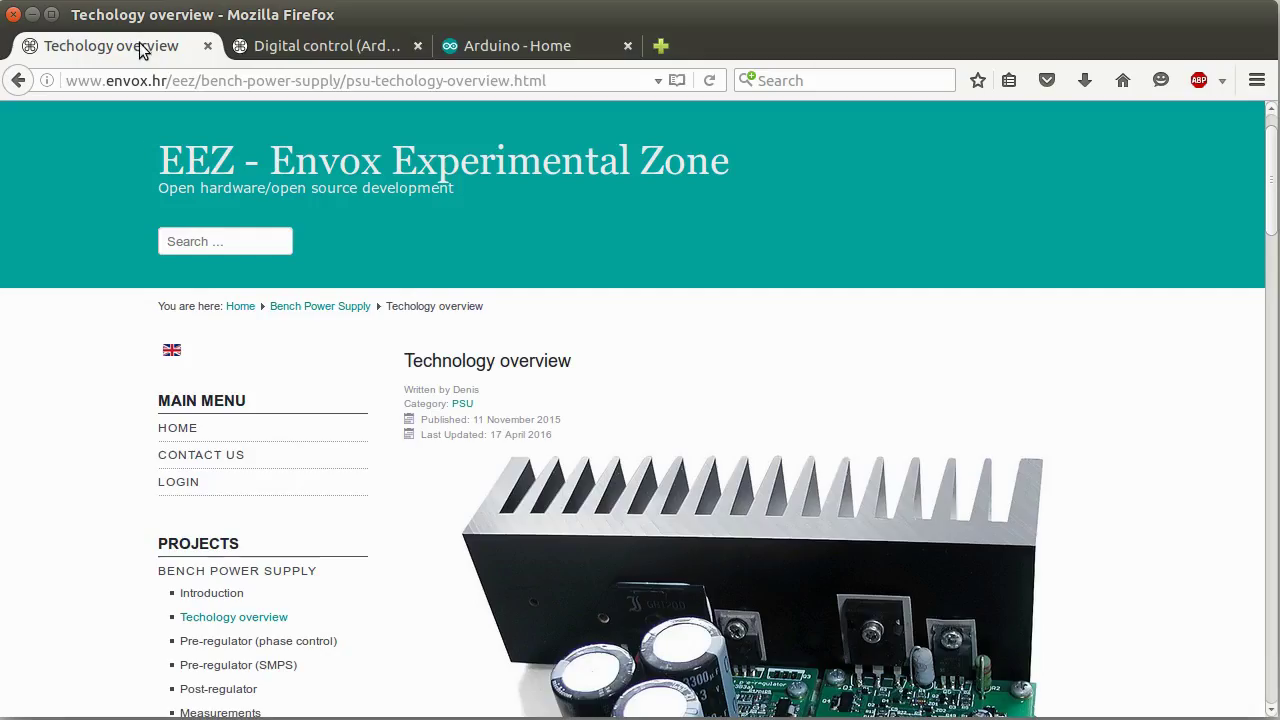
click(168, 427)
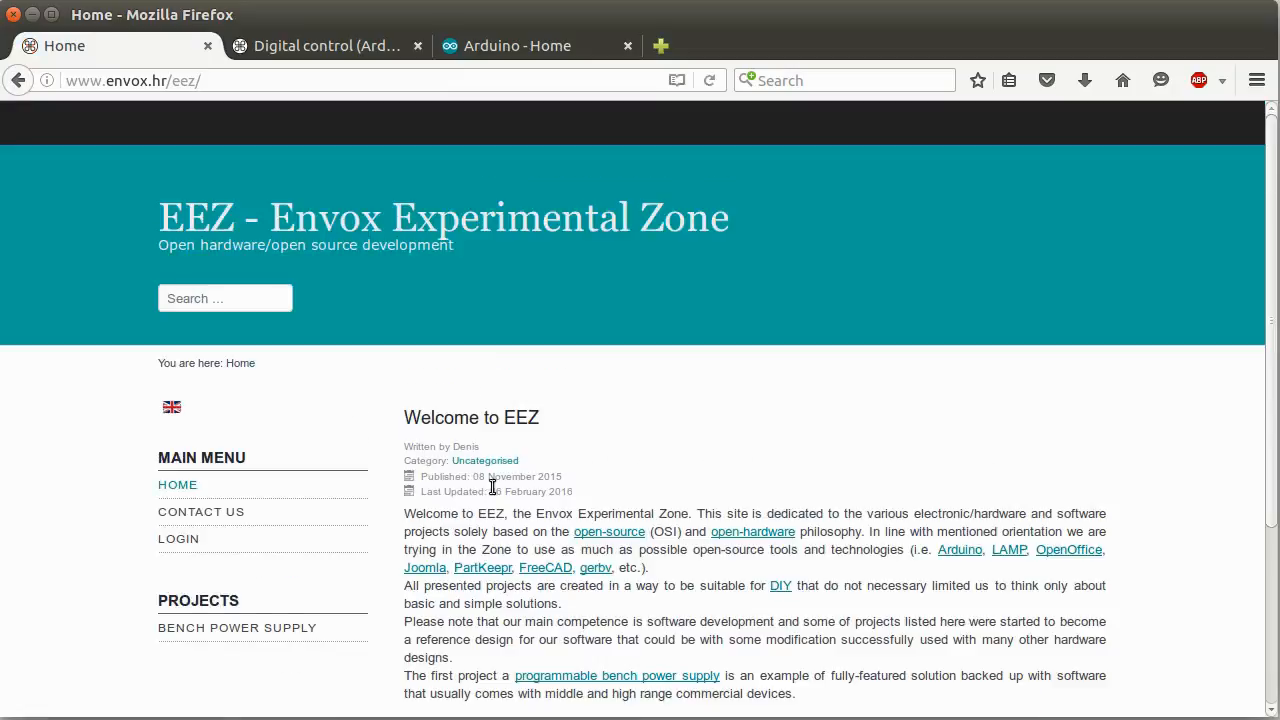
scroll(490, 490, down, 4)
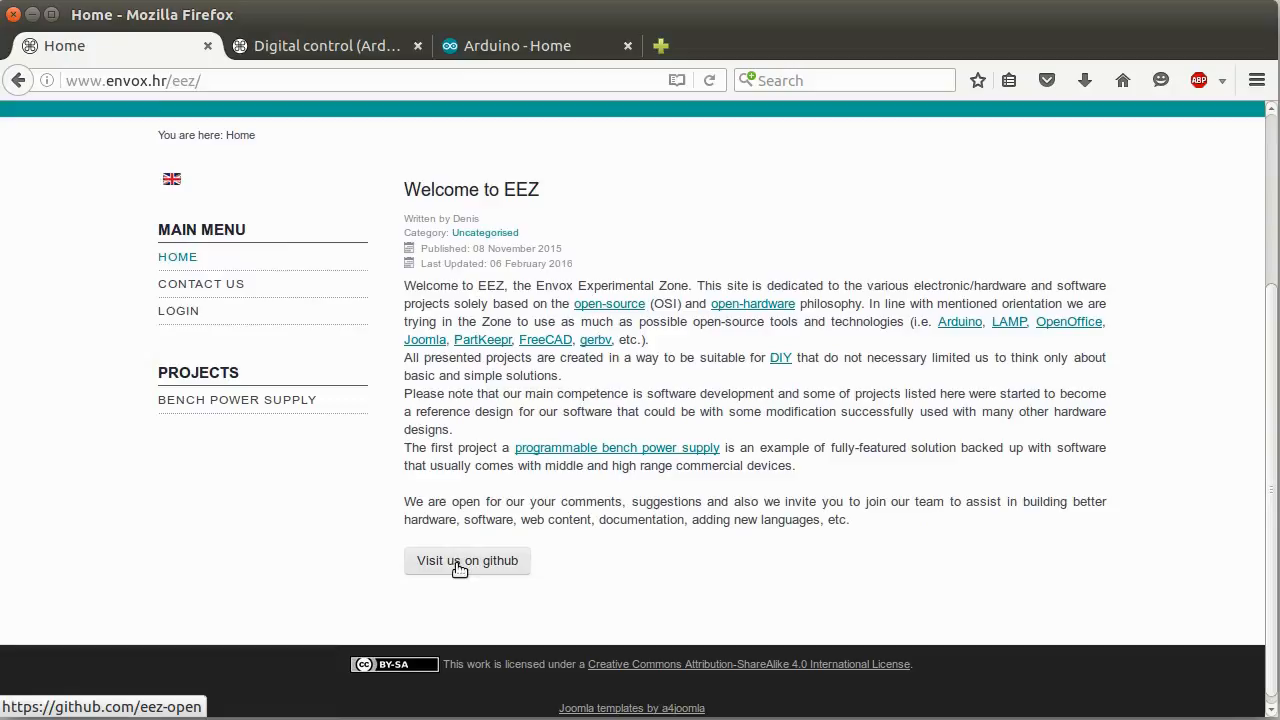
click(457, 563)
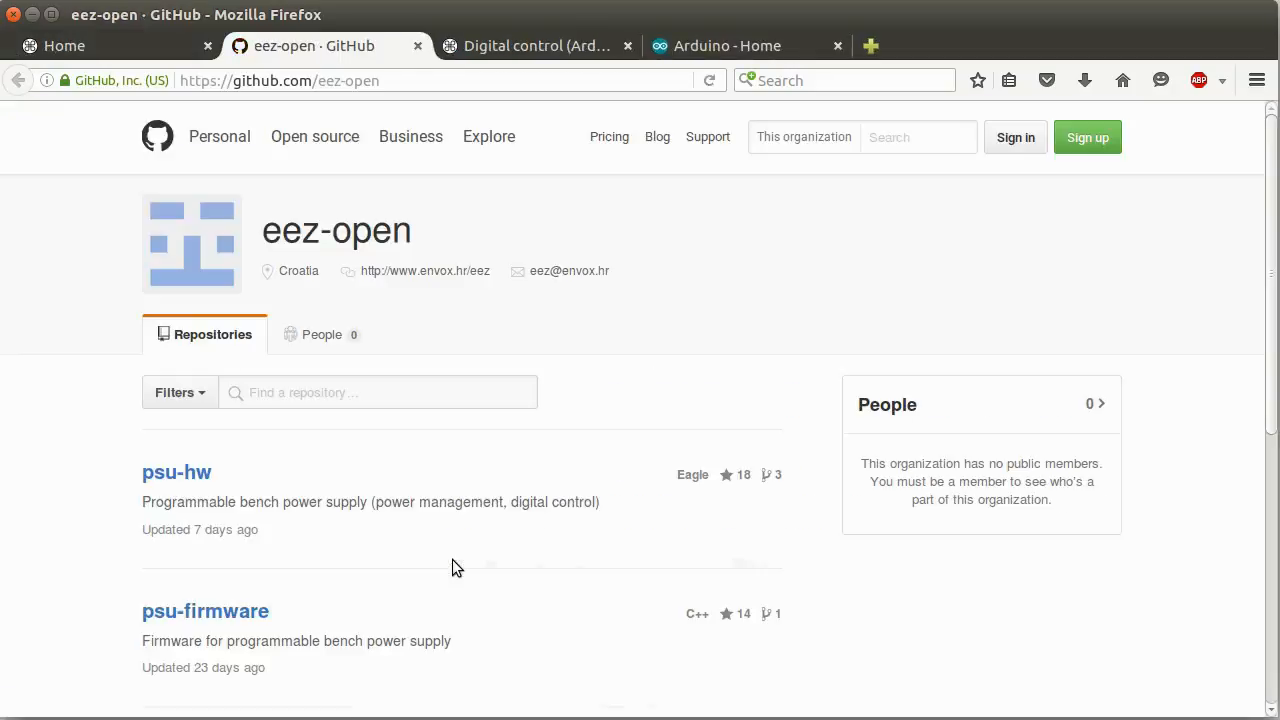
scroll(183, 590, down, 5)
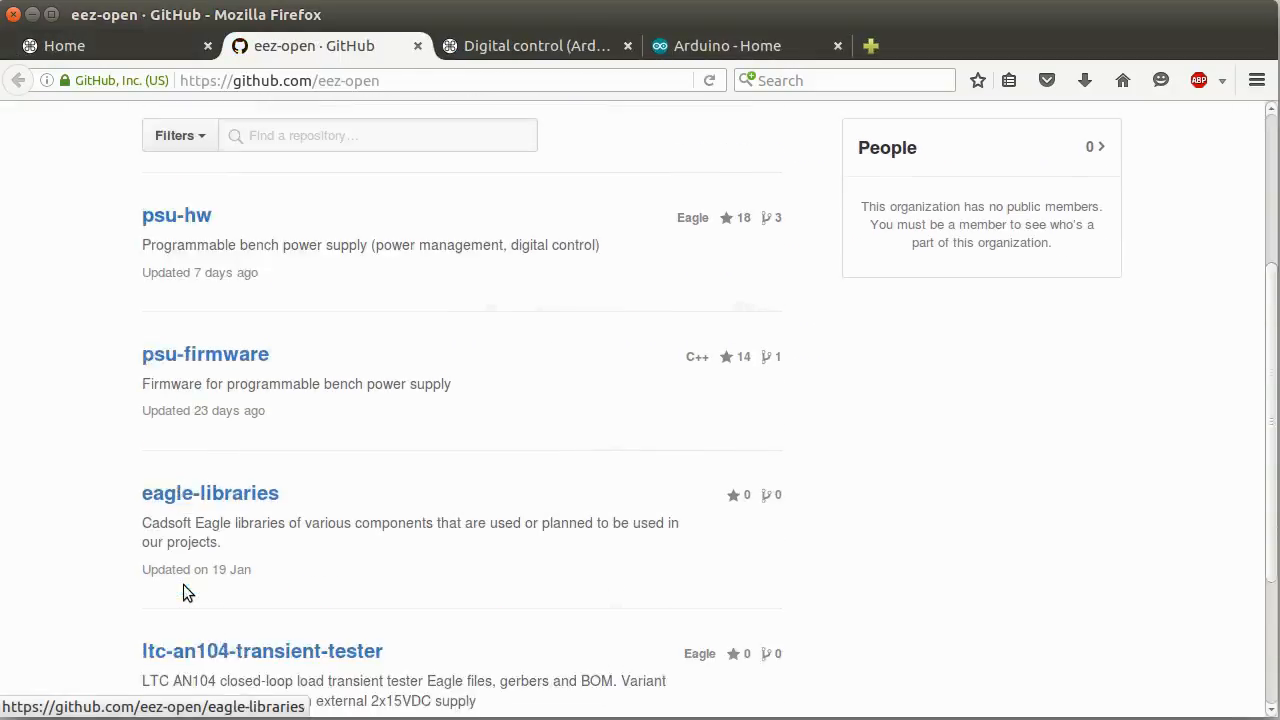
scroll(194, 598, up, 5)
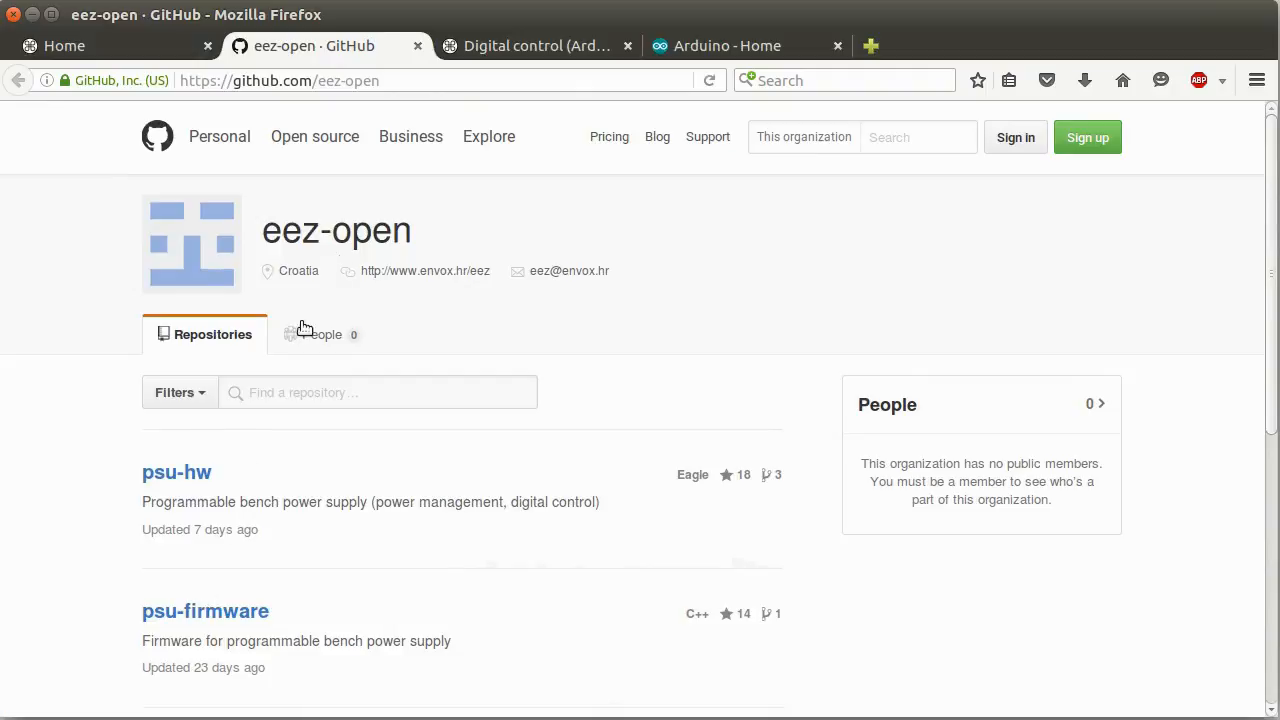
scroll(226, 480, down, 5)
scroll(228, 486, up, 2)
scroll(228, 485, up, 3)
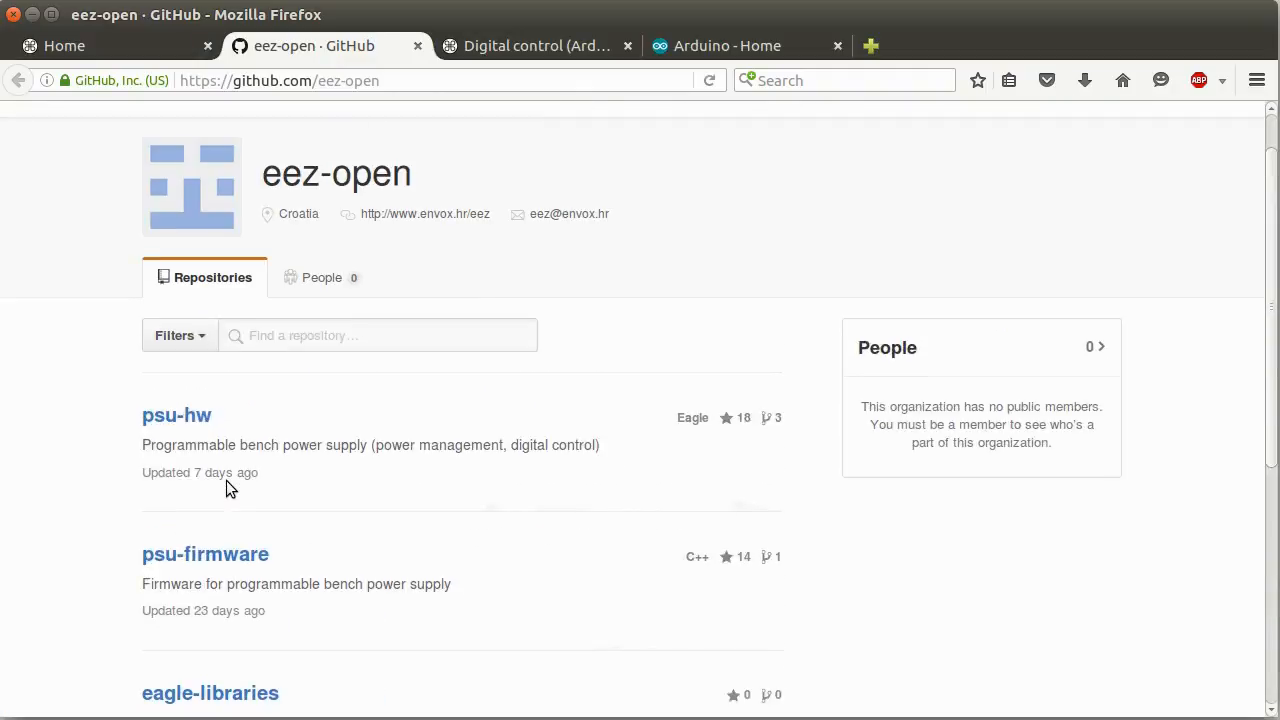
click(205, 556)
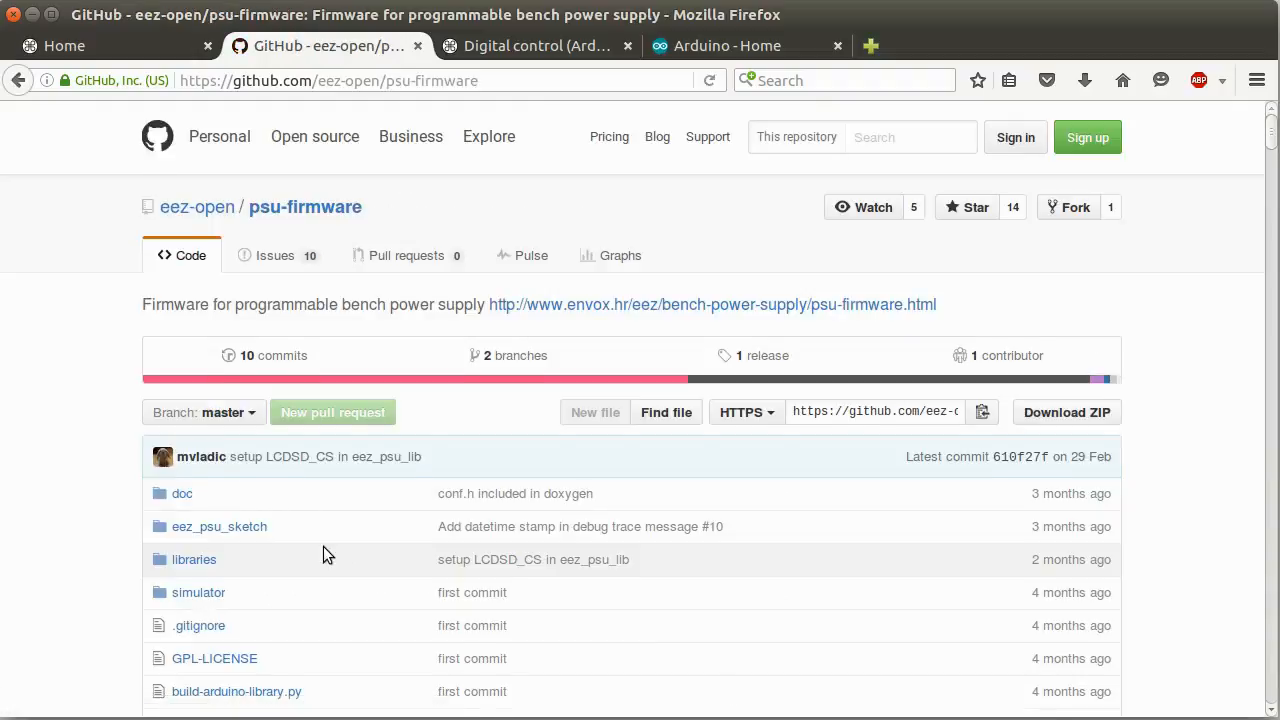
scroll(319, 546, down, 3)
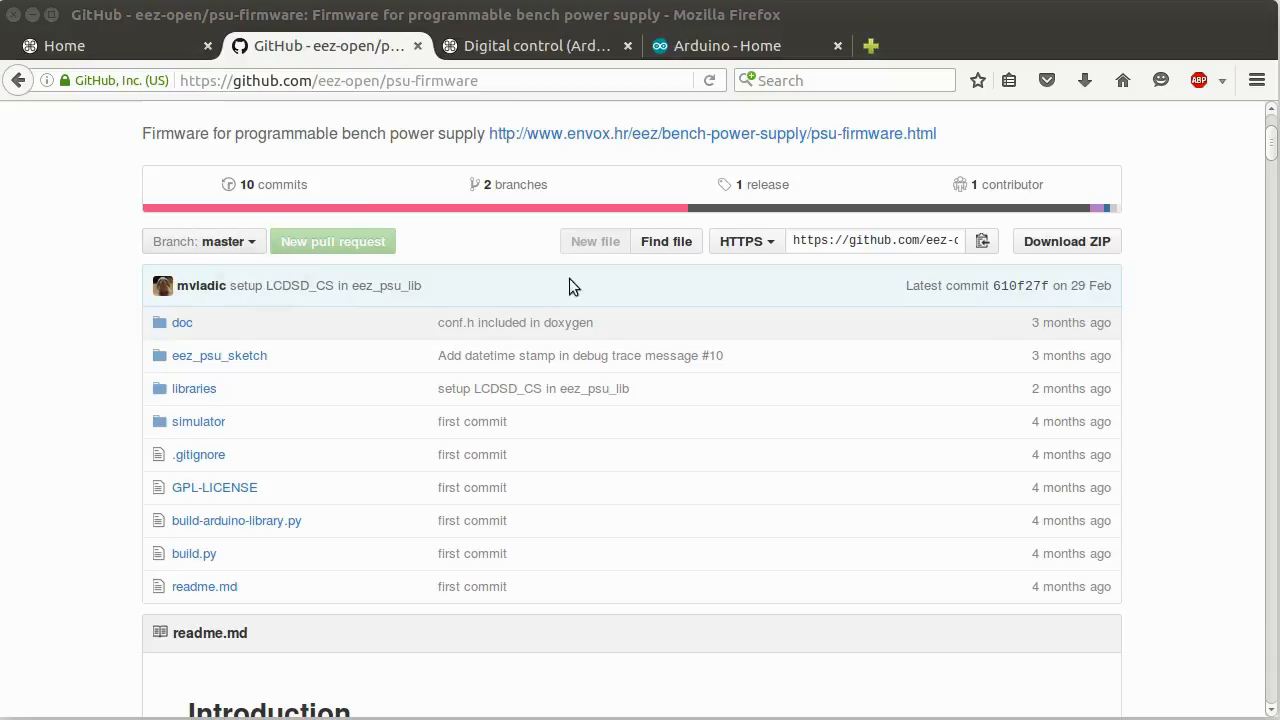
- Download the psu-firmware repository as a ZIP and save it
click(1050, 248)
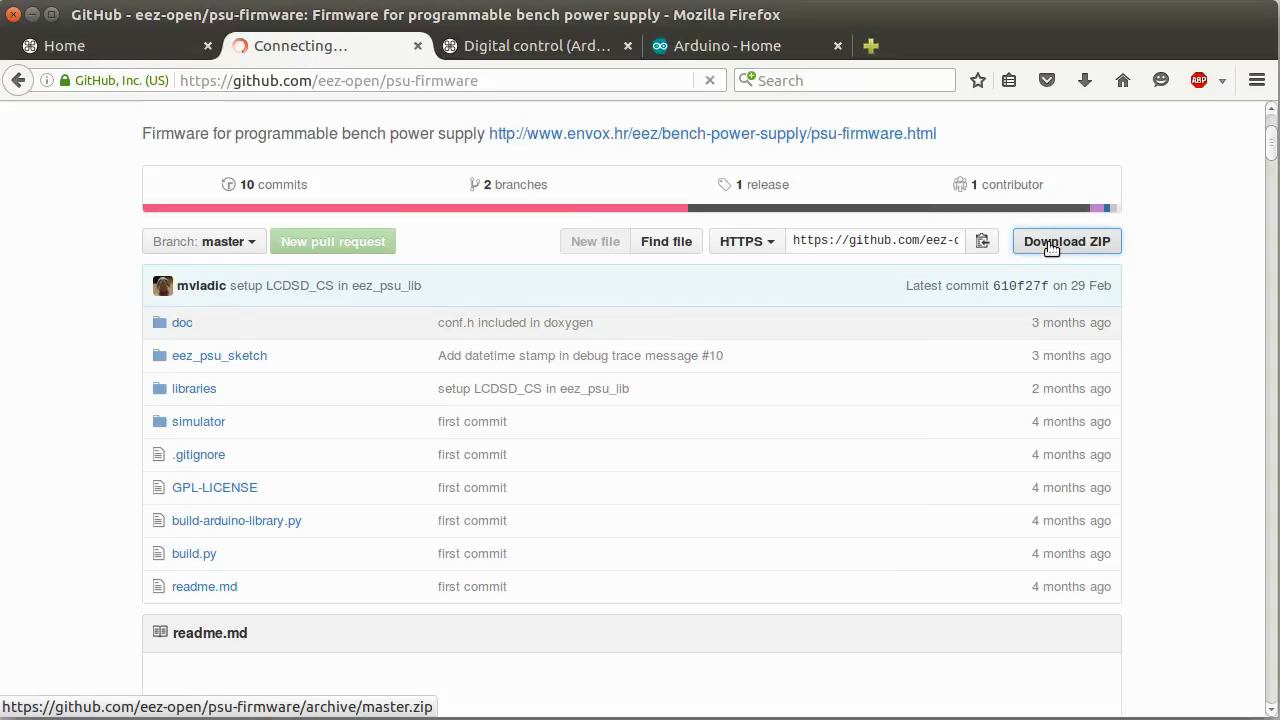
click(817, 487)
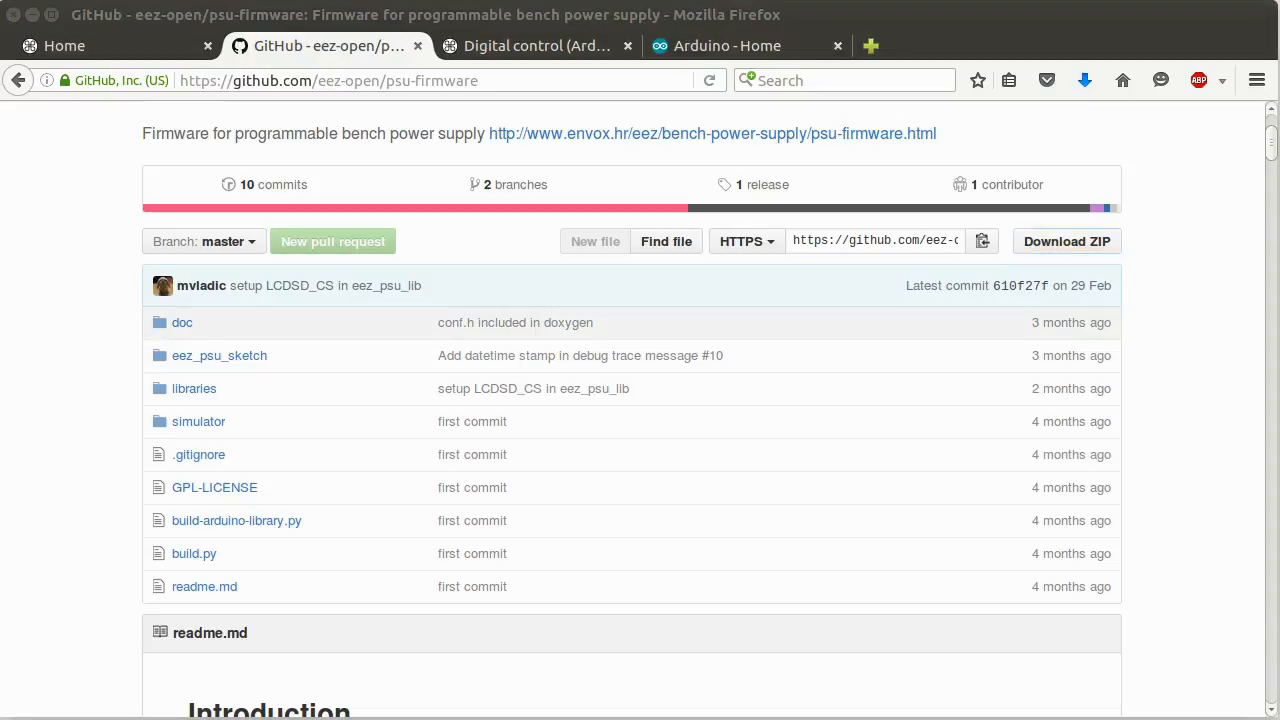
- Extract psu-firmware-master.zip into the EEZ folder and open the psu-firmware-master folder
click(32, 14)
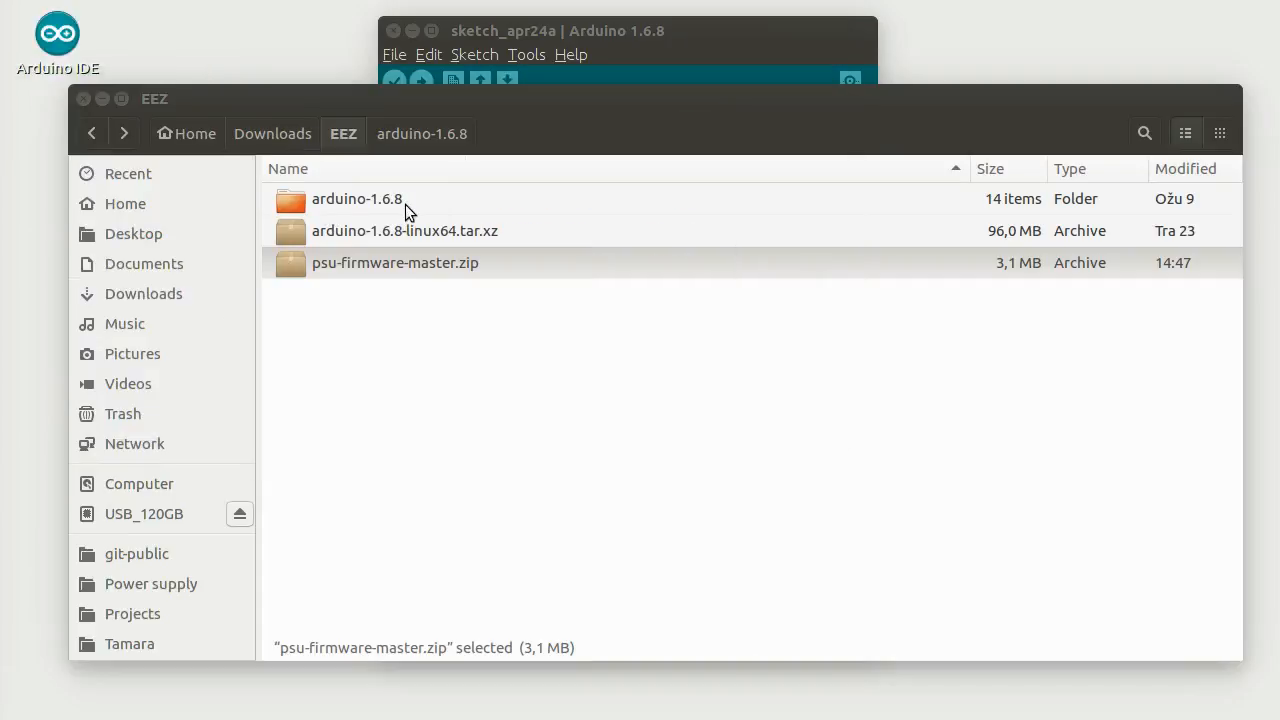
double_click(368, 262)
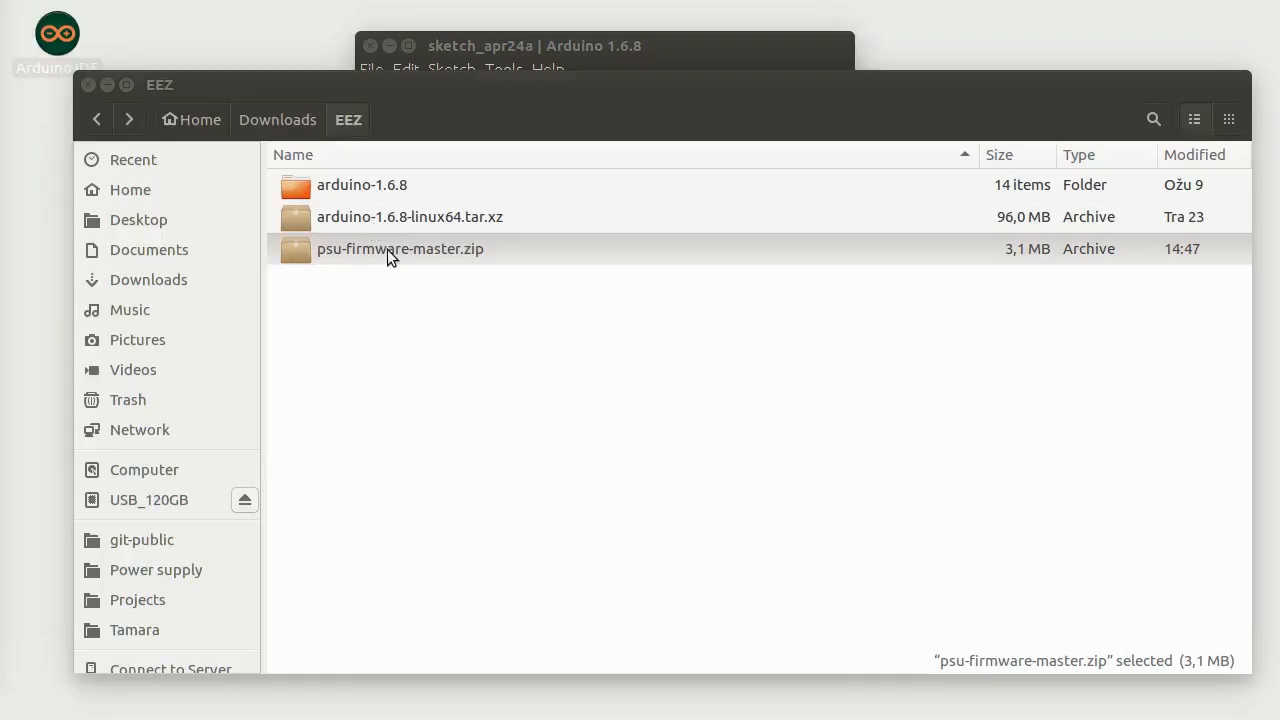
double_click(370, 249)
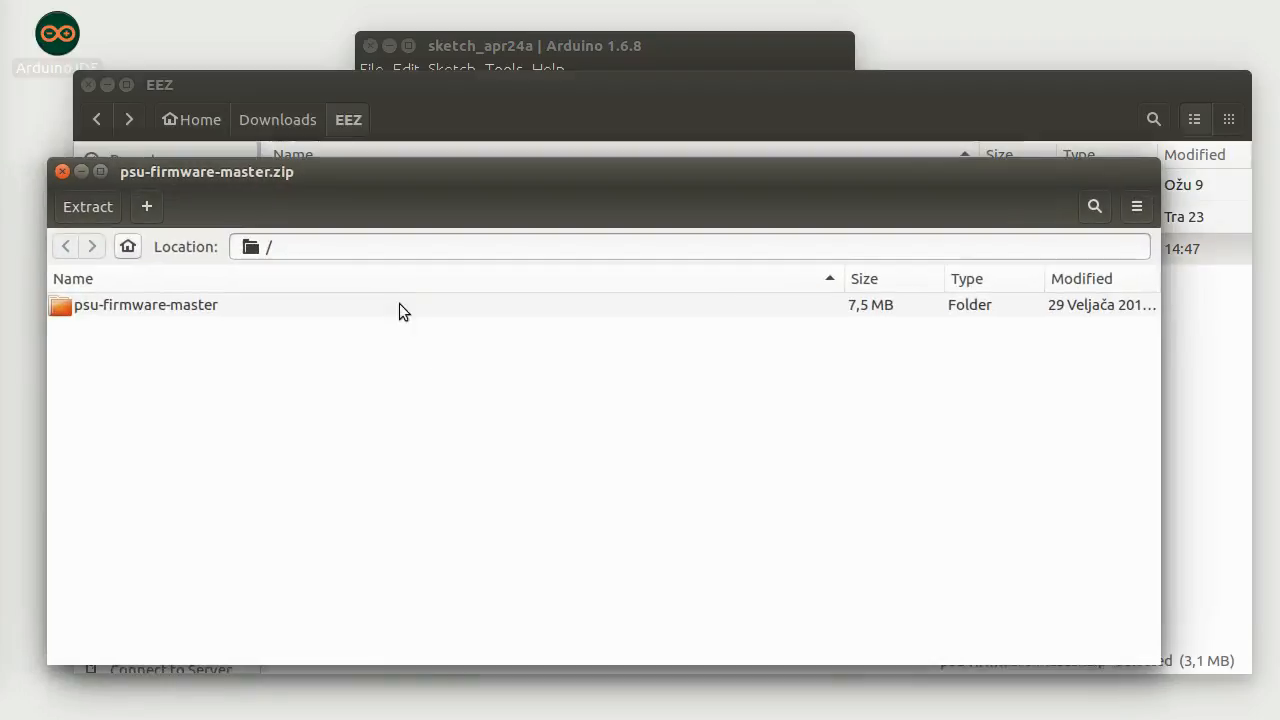
click(100, 212)
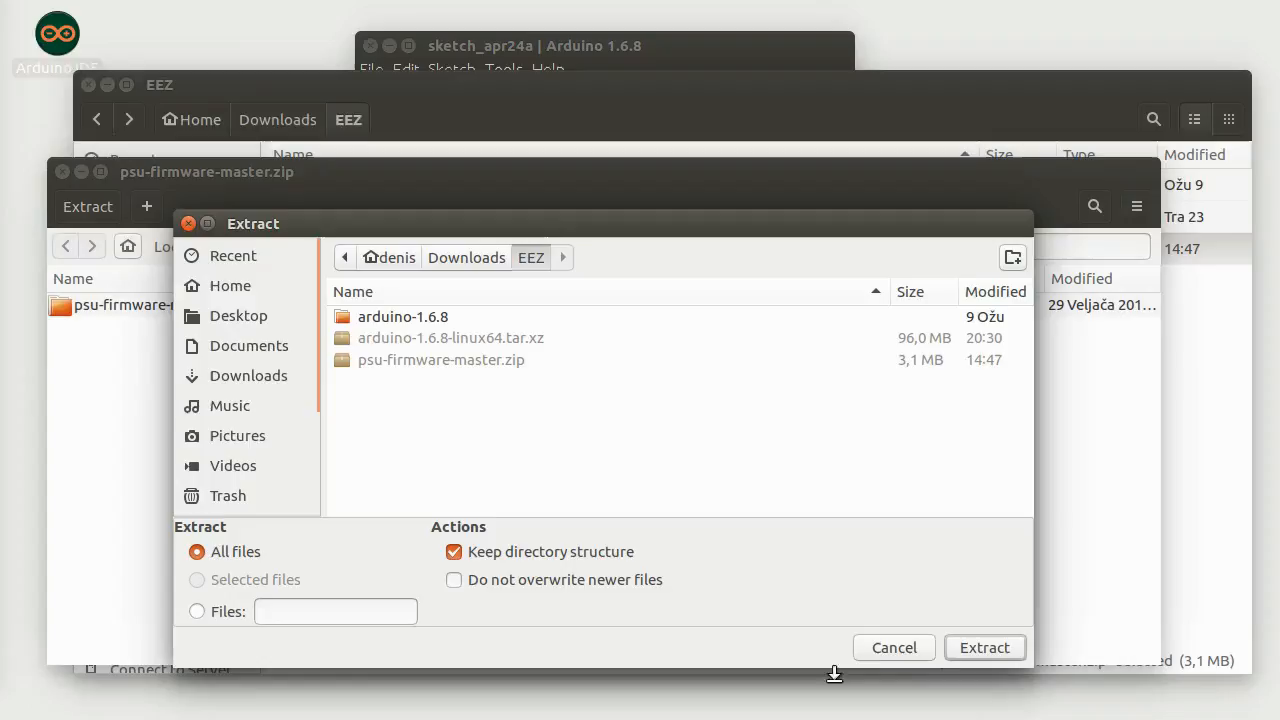
click(965, 648)
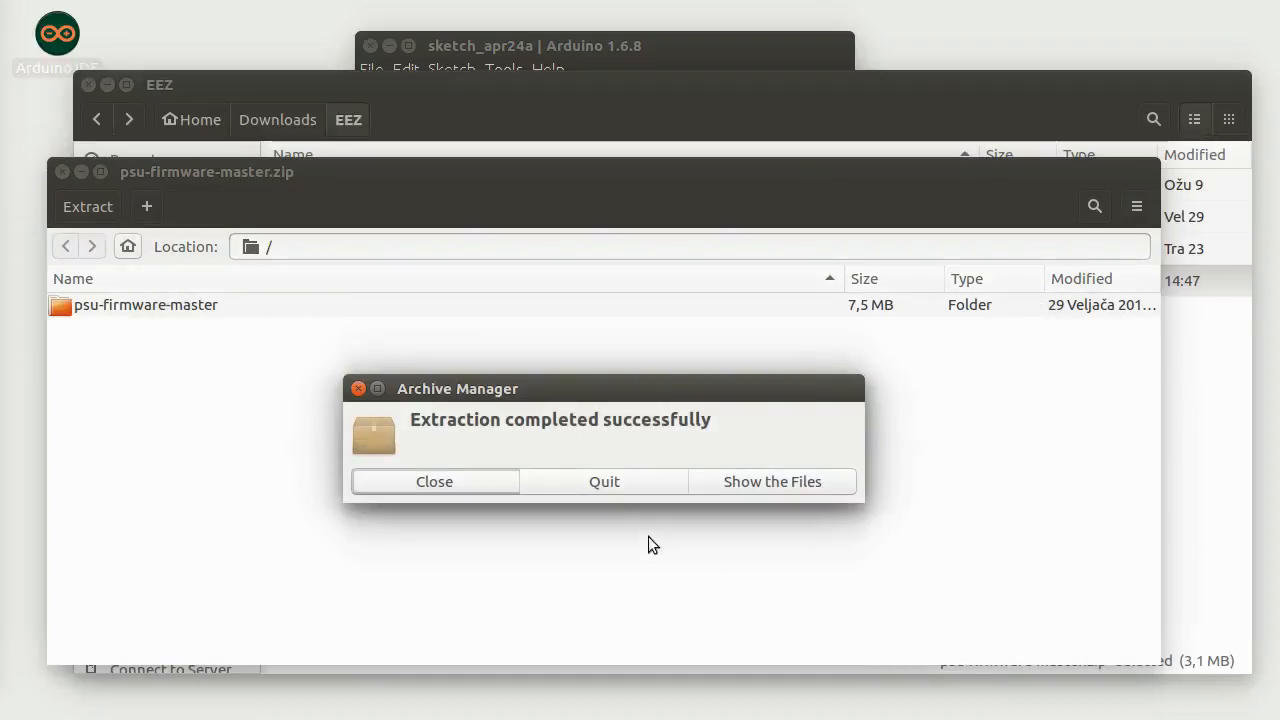
click(605, 483)
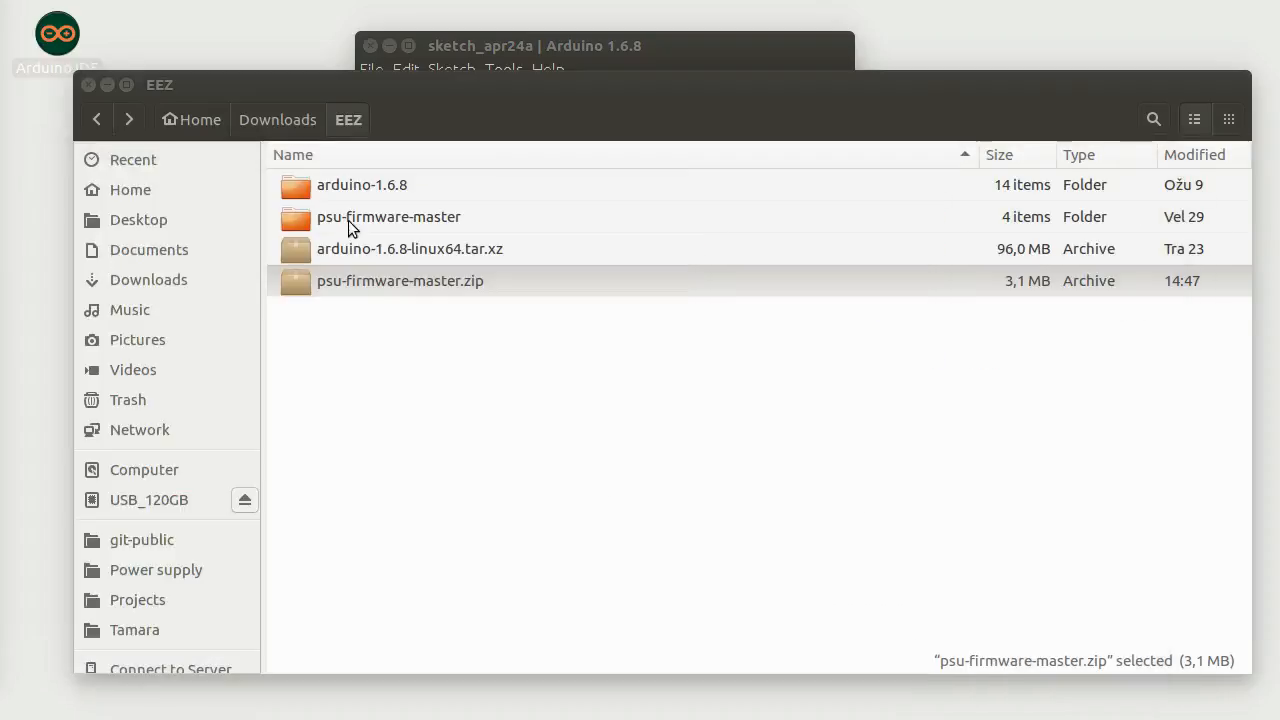
double_click(348, 220)
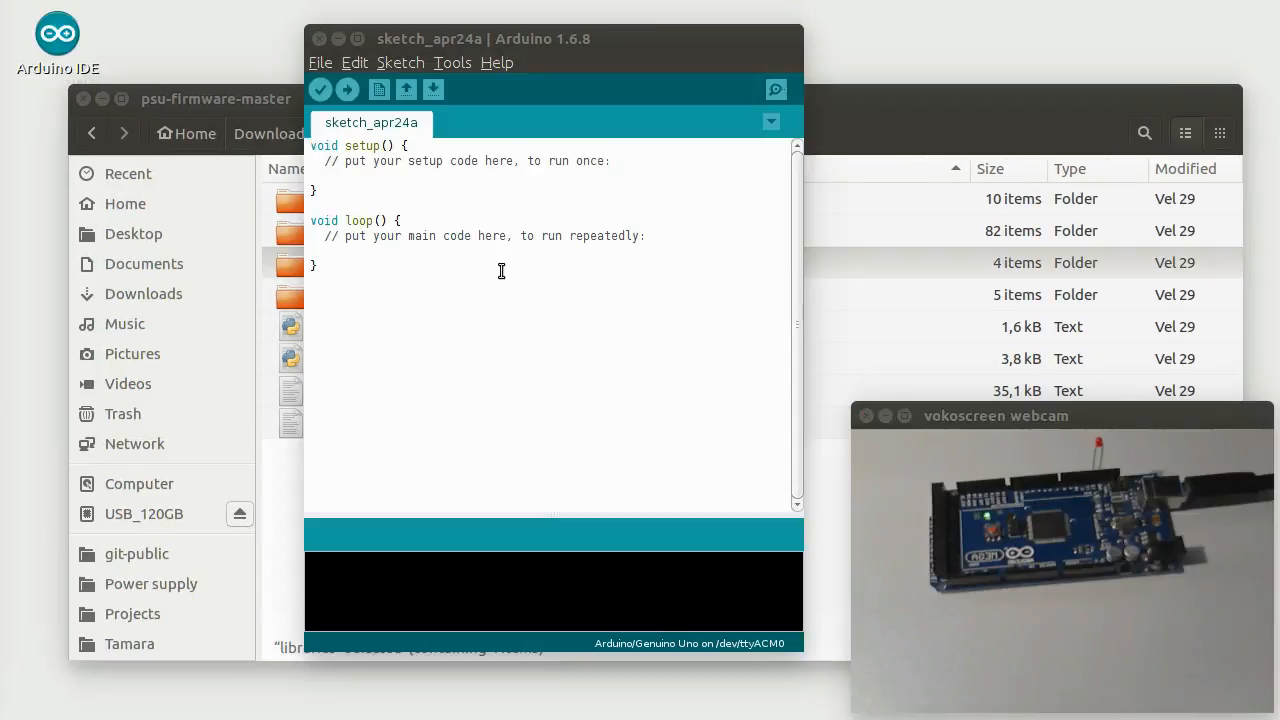
- Select Arduino/Genuino Mega or Mega 2560 as the board and confirm the port /dev/ttyACM0
click(457, 66)
mouse_move(541, 203)
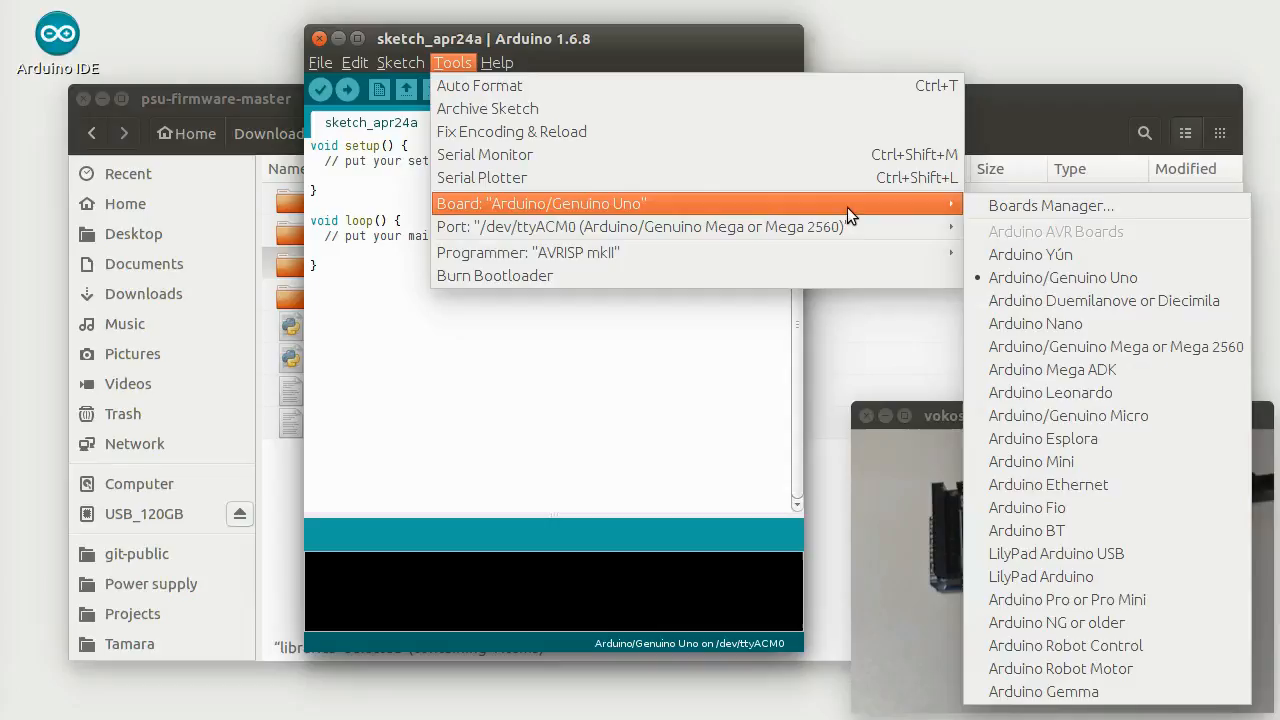
click(1040, 346)
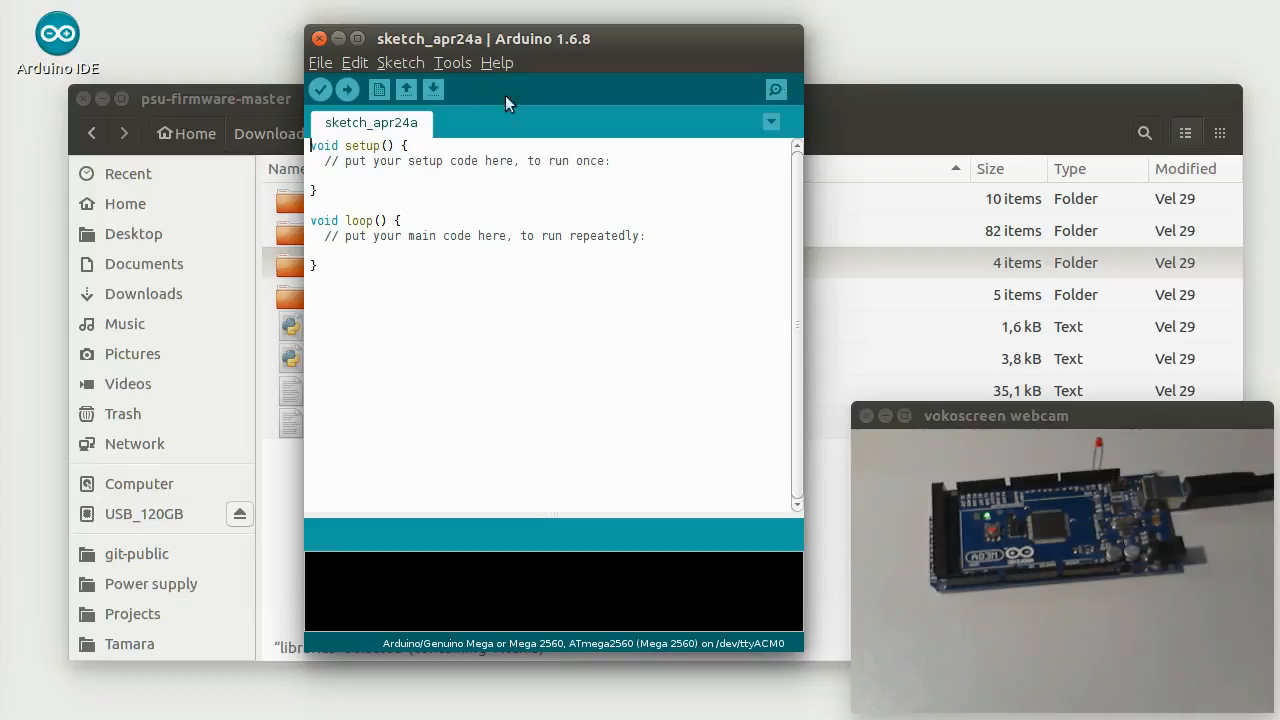
click(456, 60)
mouse_move(643, 250)
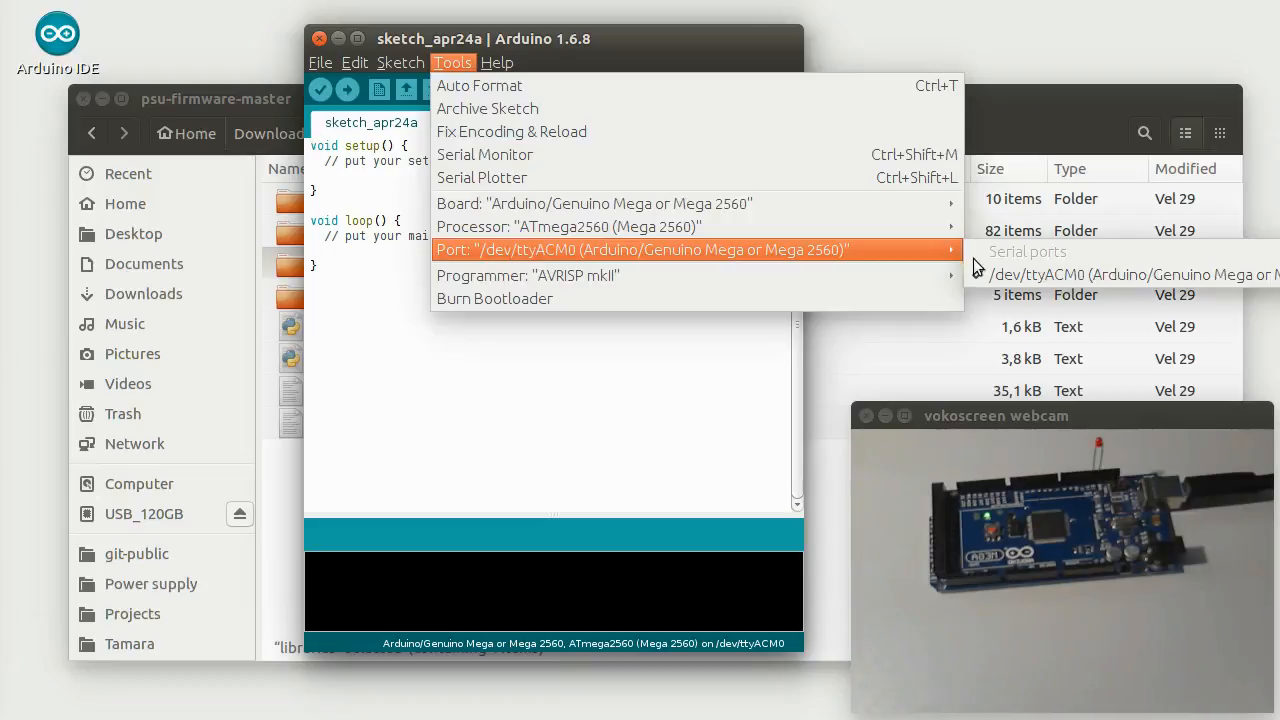
click(676, 42)
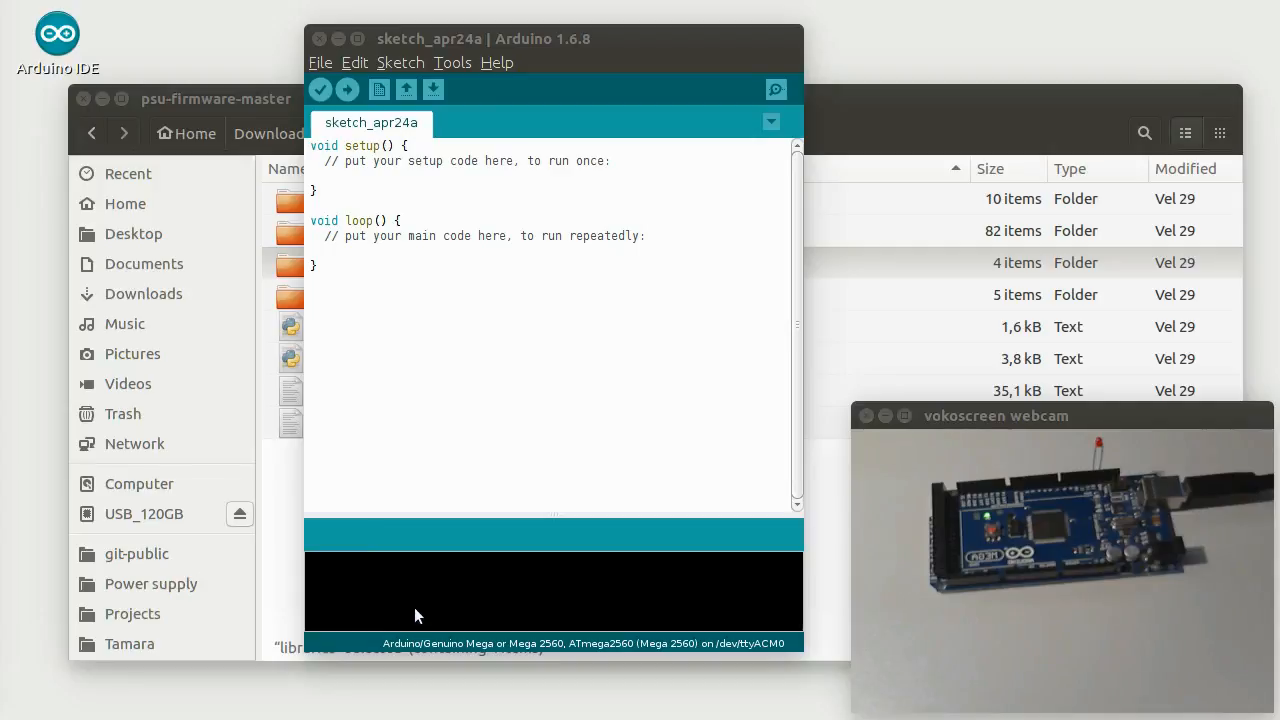
- Open eez_psu_sketch.ino, compile it, and enlarge the console to read the build errors
click(318, 63)
mouse_move(357, 131)
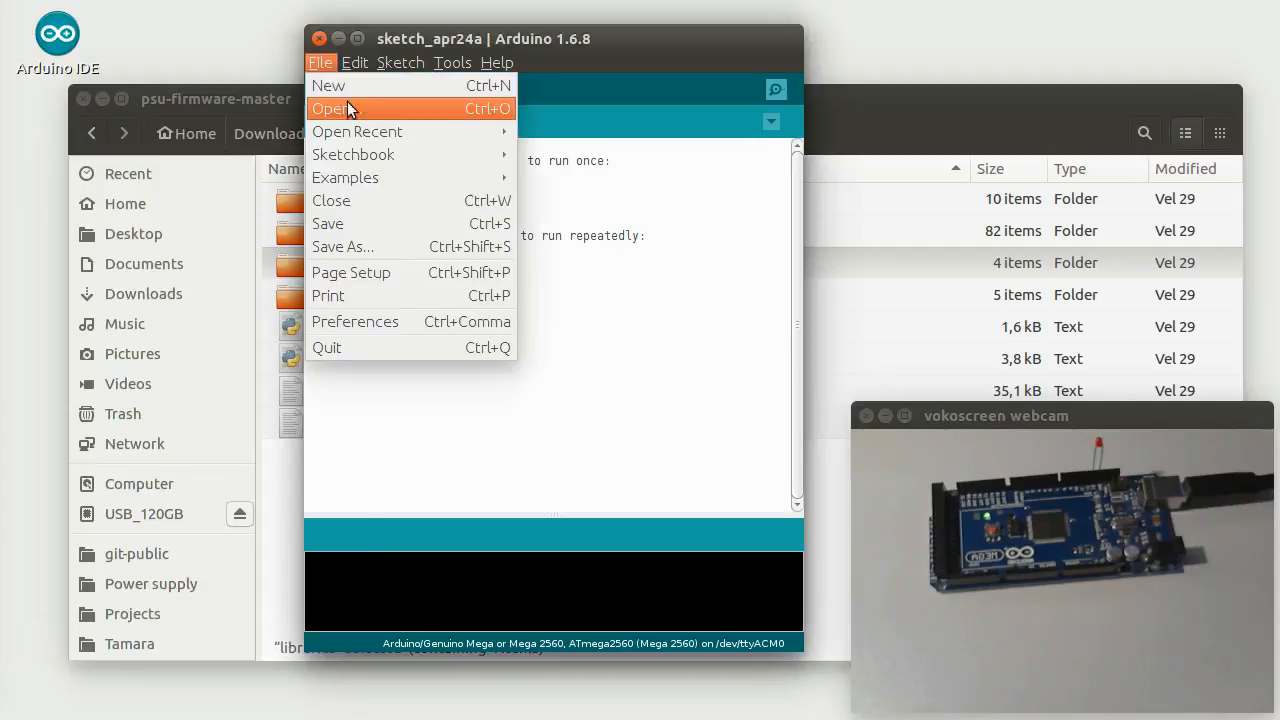
click(361, 107)
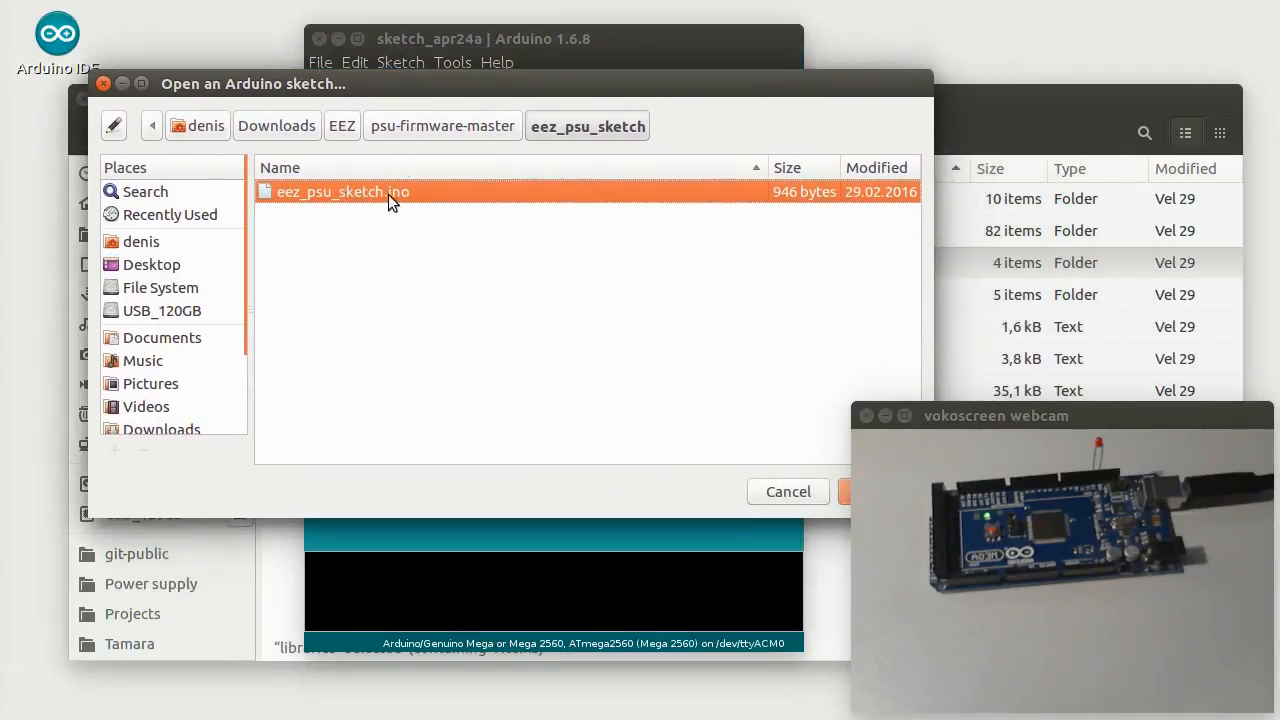
click(839, 491)
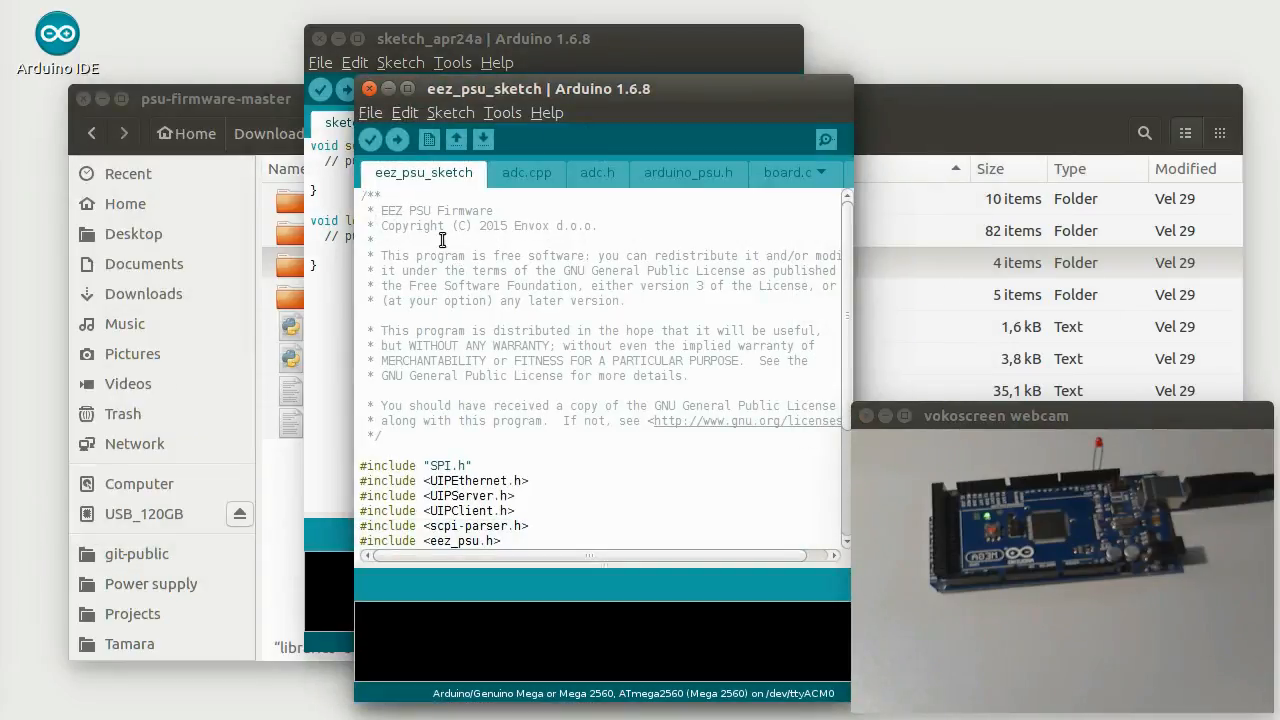
click(370, 144)
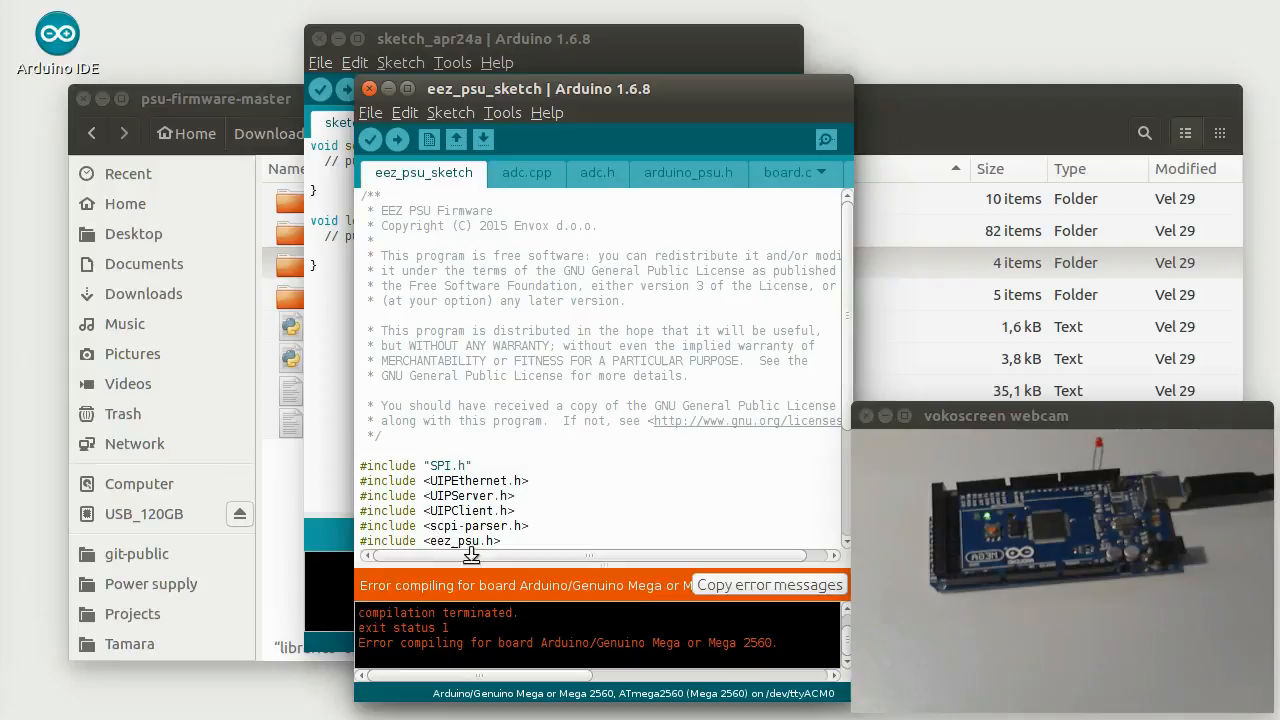
mouse_move(470, 556)
mouse_down()
mouse_move(458, 375)
mouse_move(452, 483)
mouse_move(455, 453)
mouse_up()
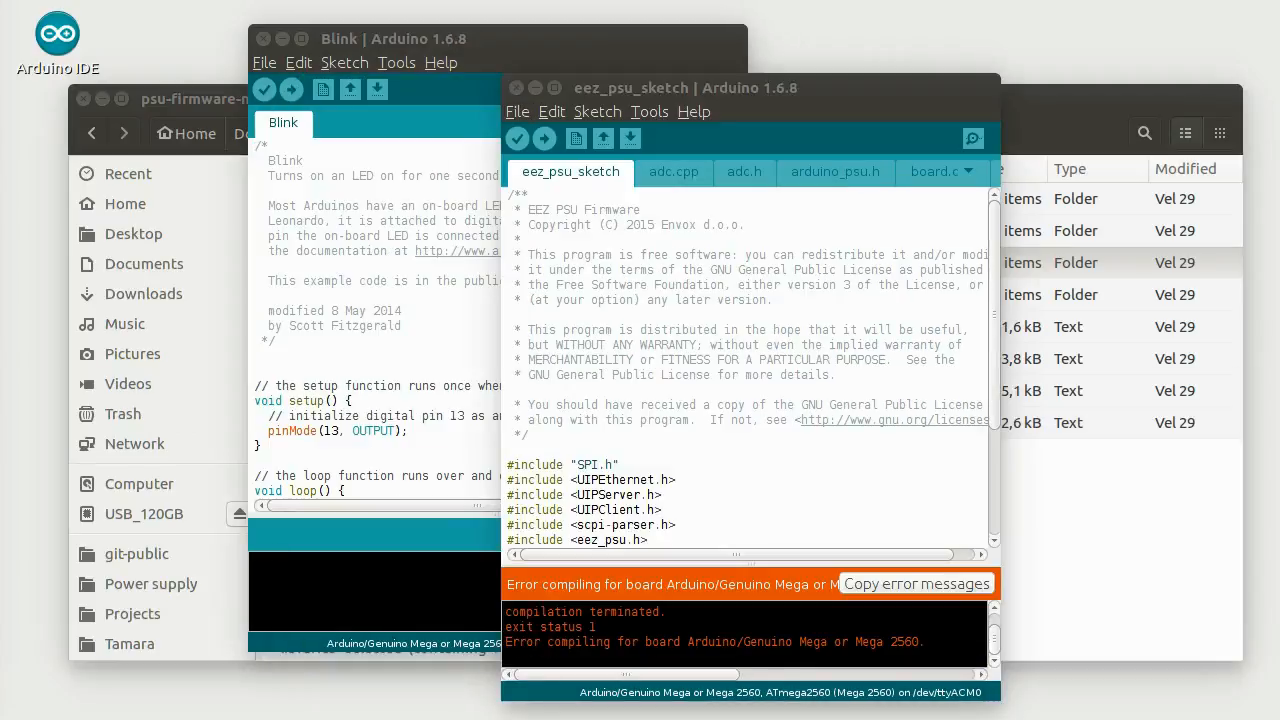
- Bring the Blink sketch forward and compile it for the Mega 2560
click(330, 43)
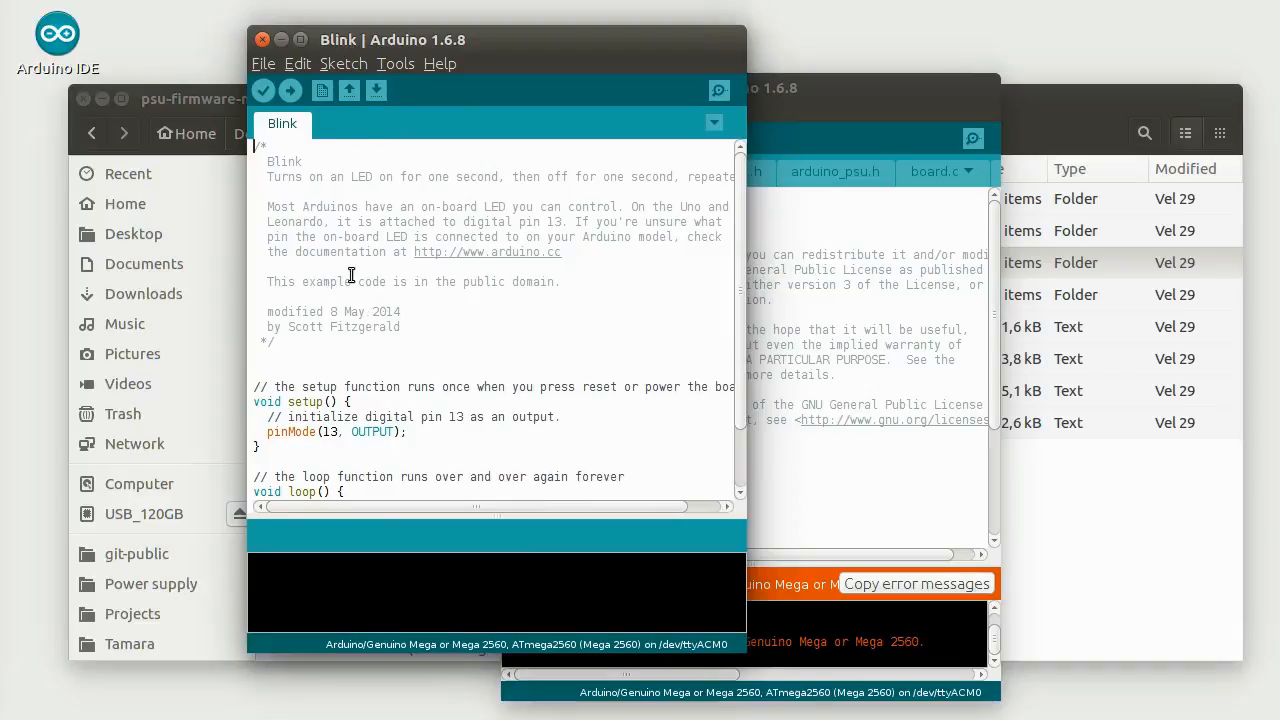
click(263, 92)
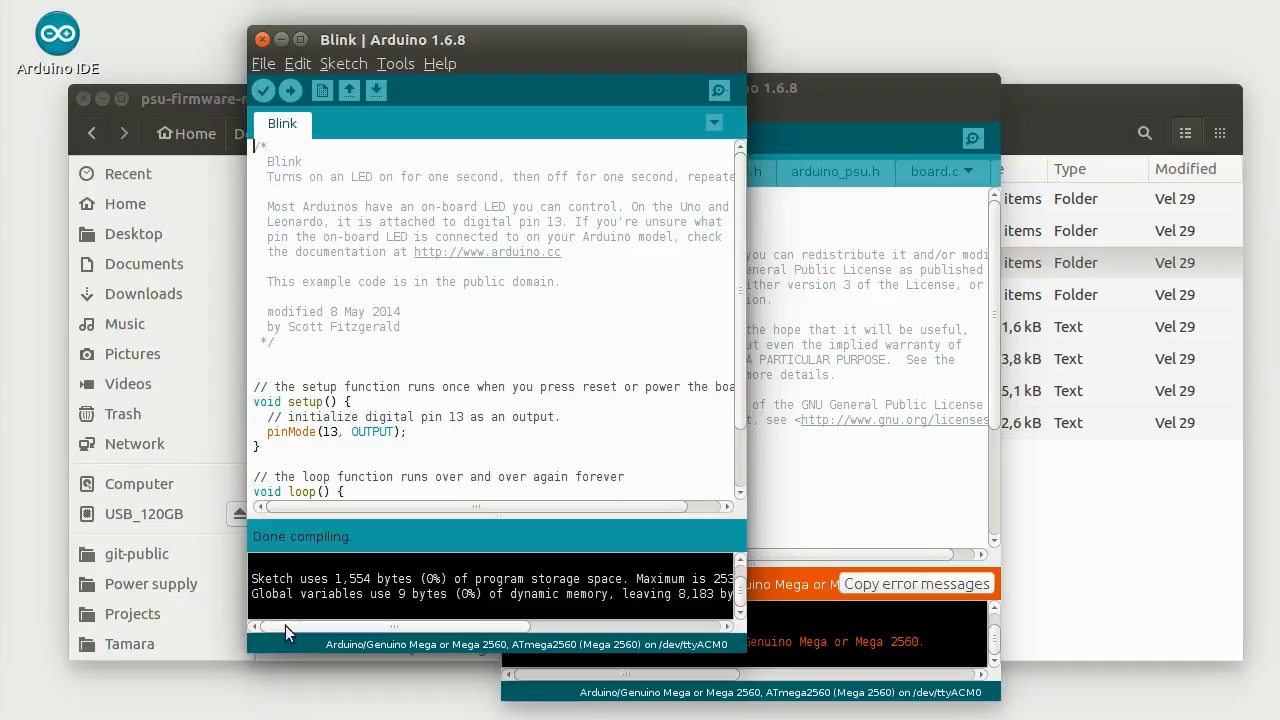
mouse_move(286, 624)
mouse_down()
mouse_move(434, 628)
mouse_move(257, 623)
mouse_up()
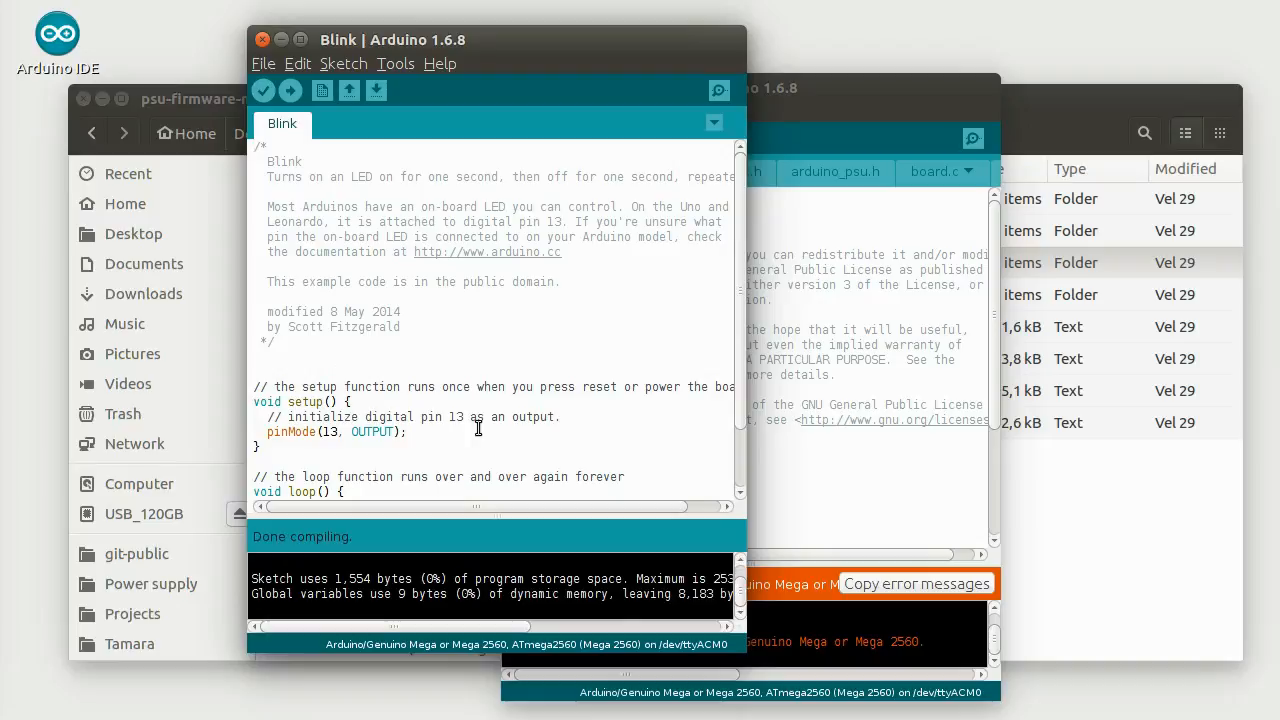
- Upload Blink to the Mega 2560 and enlarge the console to read the upload error
click(290, 91)
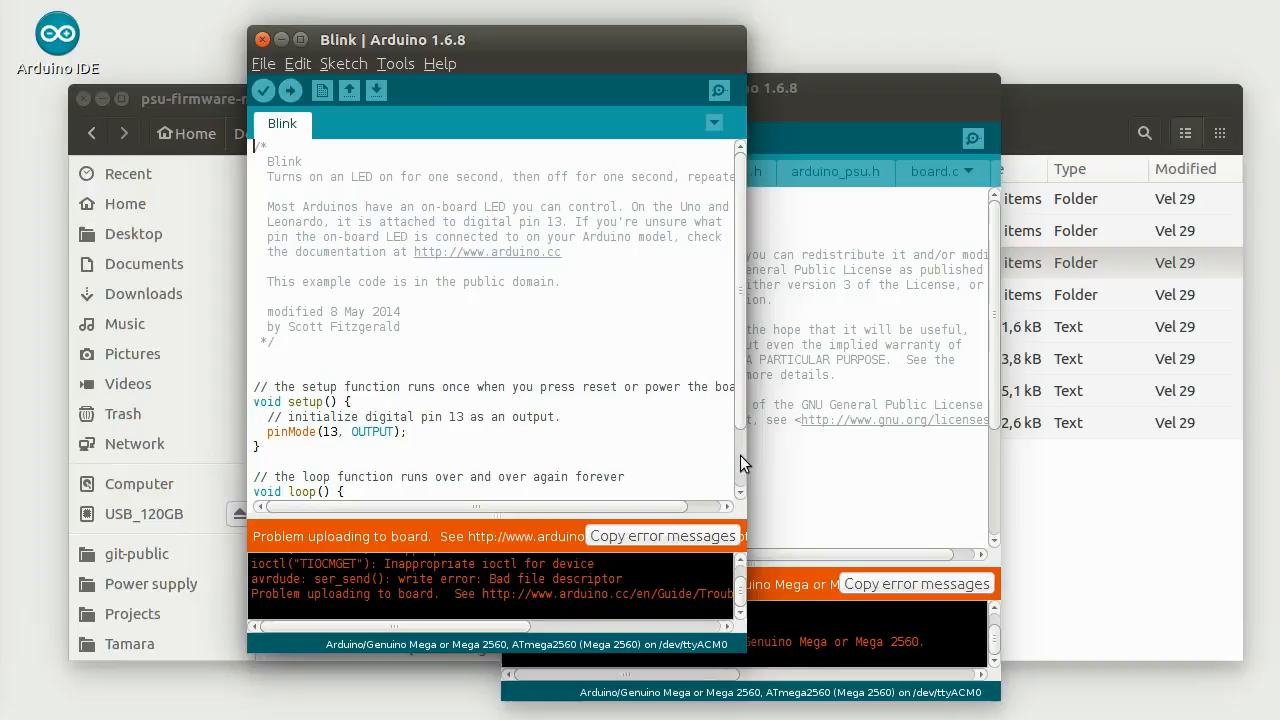
drag(747, 458, 1068, 480)
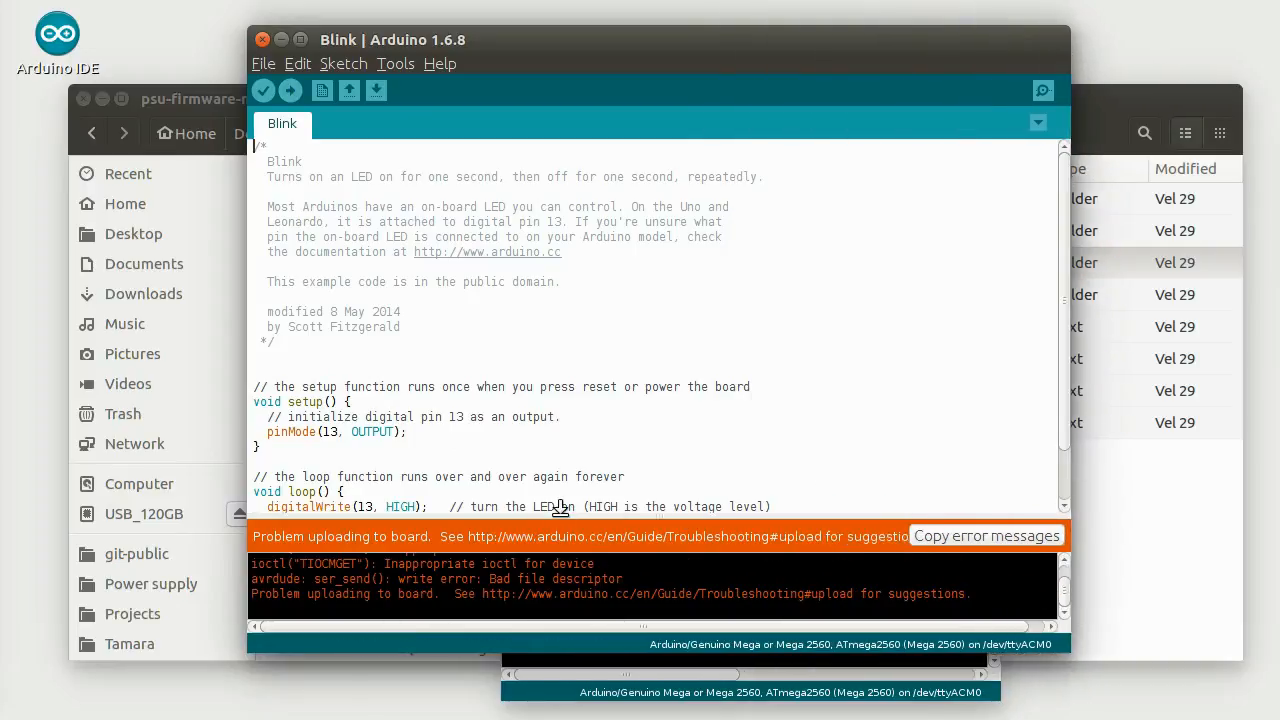
drag(562, 519, 535, 406)
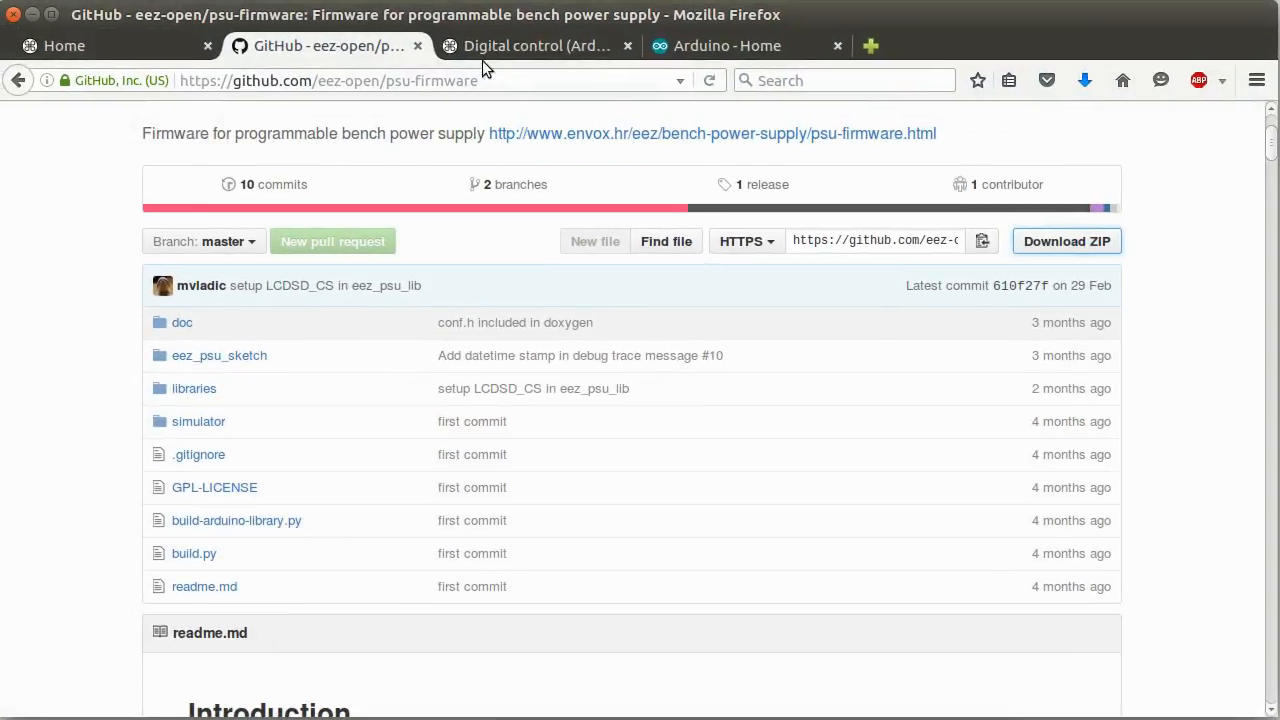
- Load the pasted arduino.cc Troubleshooting#upload guide in the Firefox tab
click(679, 46)
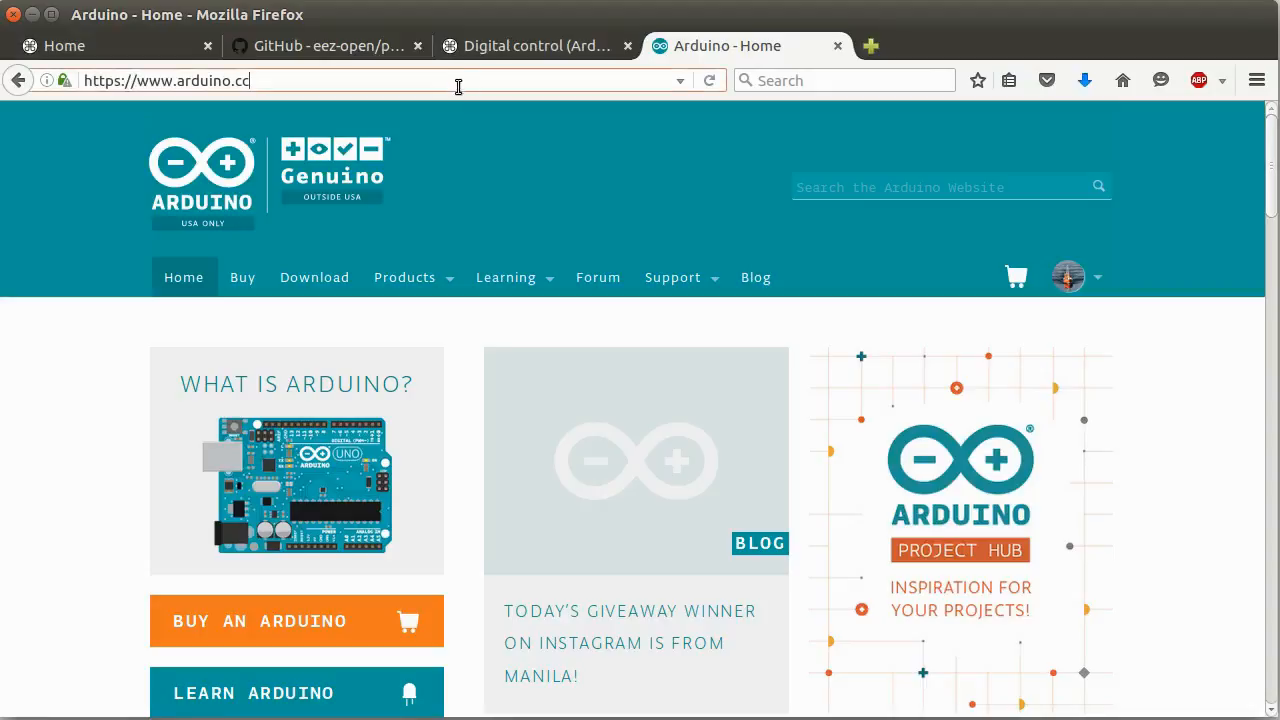
click(442, 89)
text(http://www.arduino.cc/en/Guide/Troubleshooting#upload)
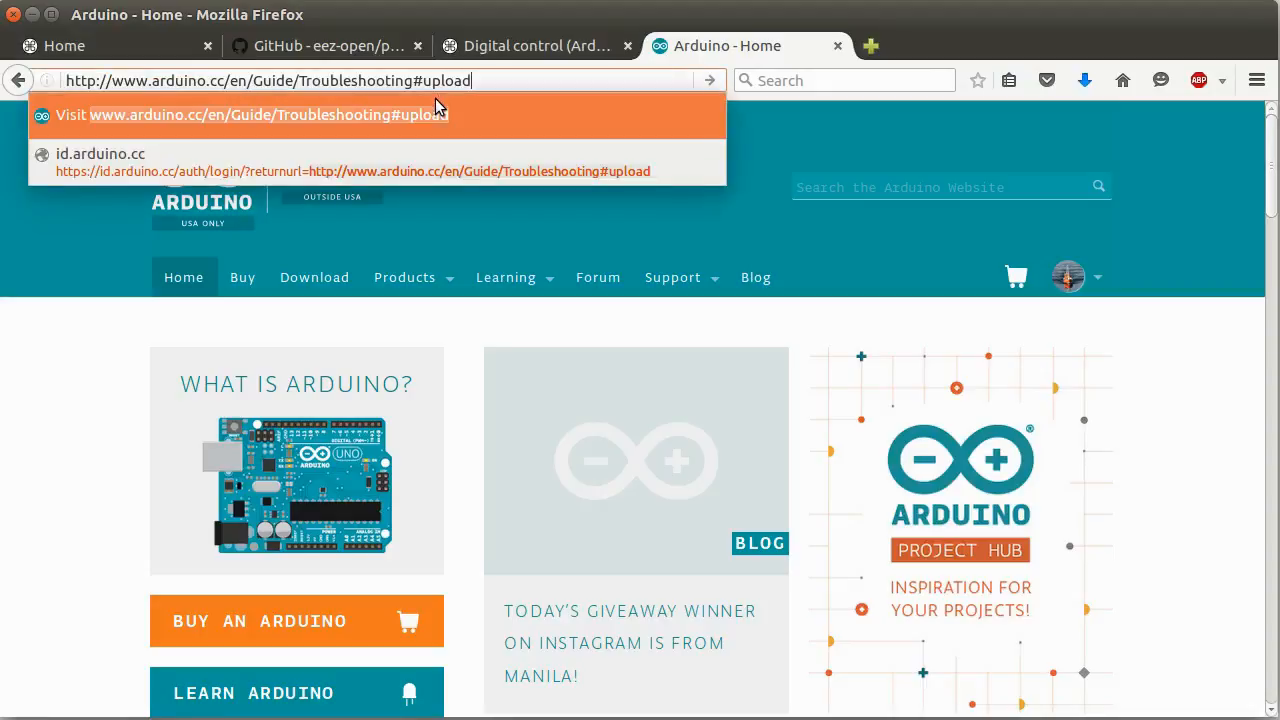
key(Return)
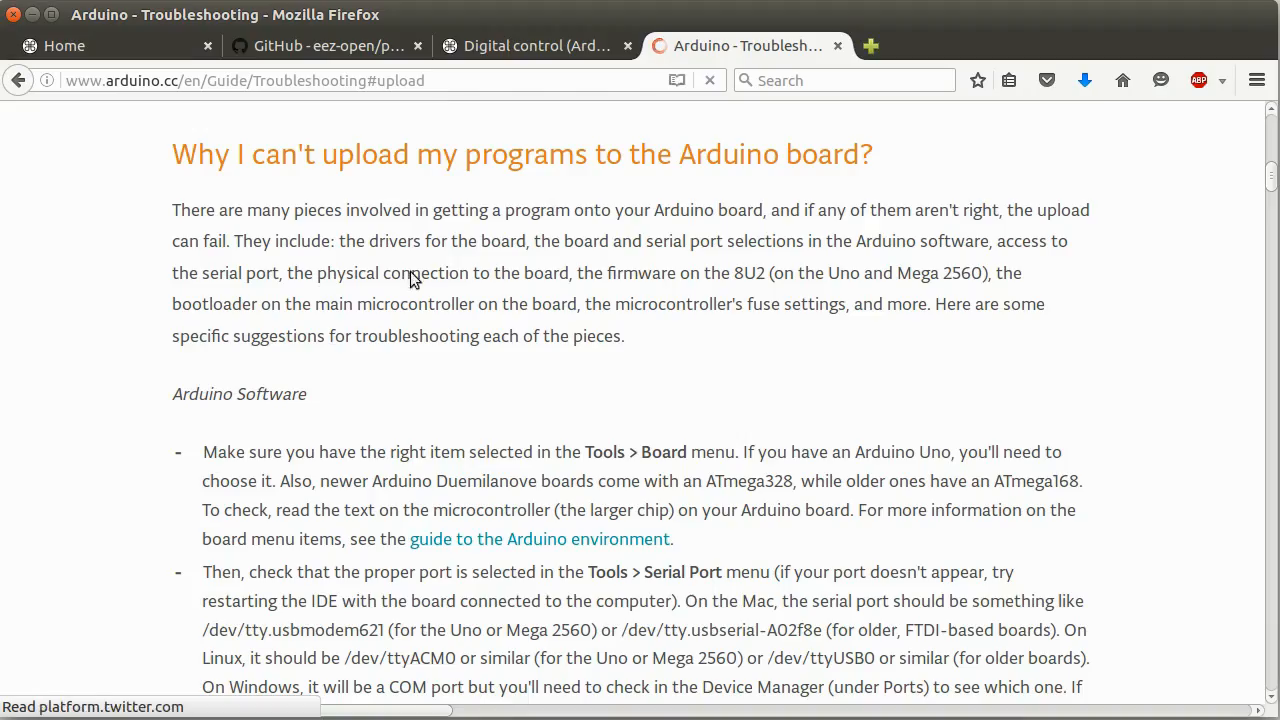
scroll(413, 279, down, 5)
scroll(409, 295, down, 5)
scroll(405, 285, down, 4)
scroll(398, 272, down, 6)
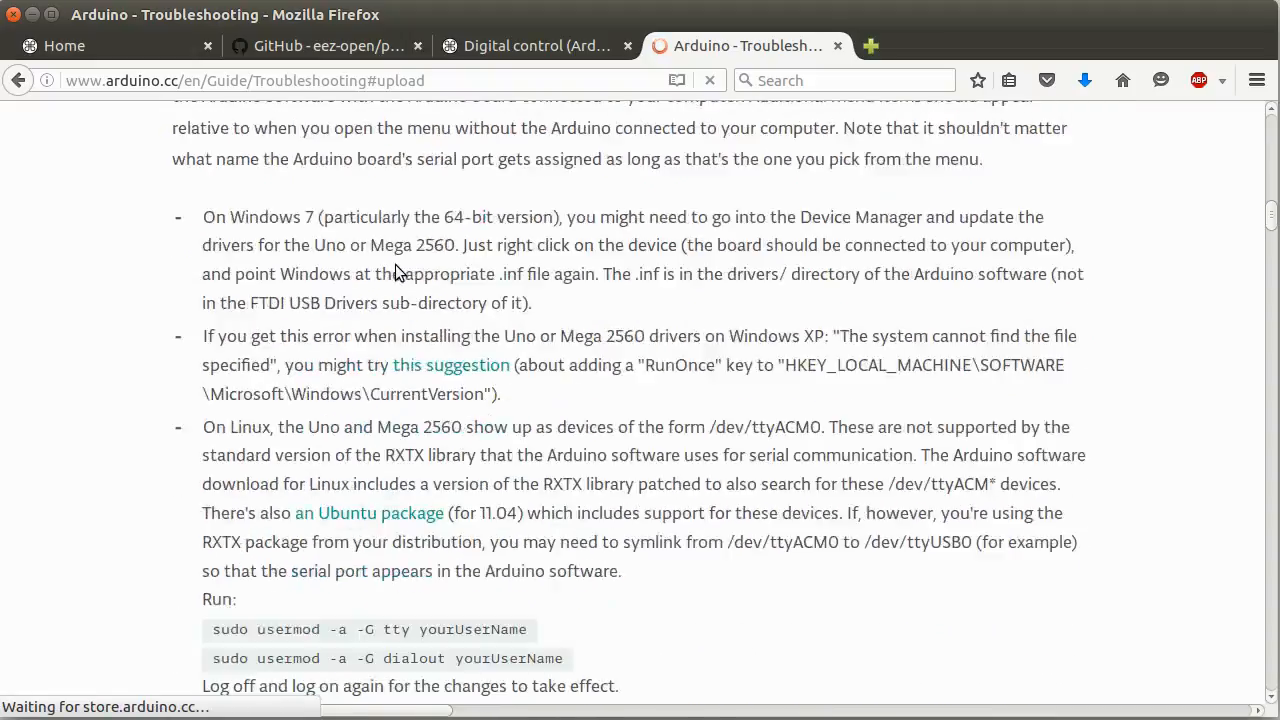
scroll(397, 280, down, 5)
scroll(398, 310, down, 2)
scroll(330, 330, up, 3)
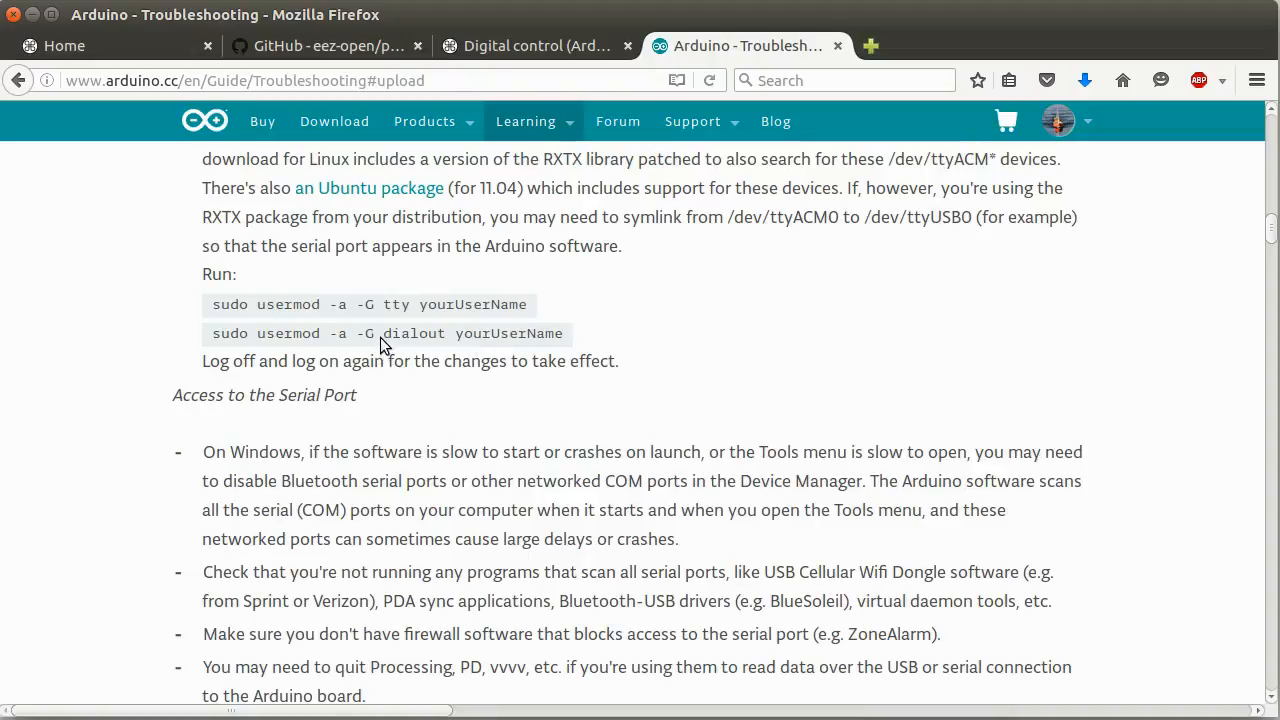
scroll(255, 266, up, 1)
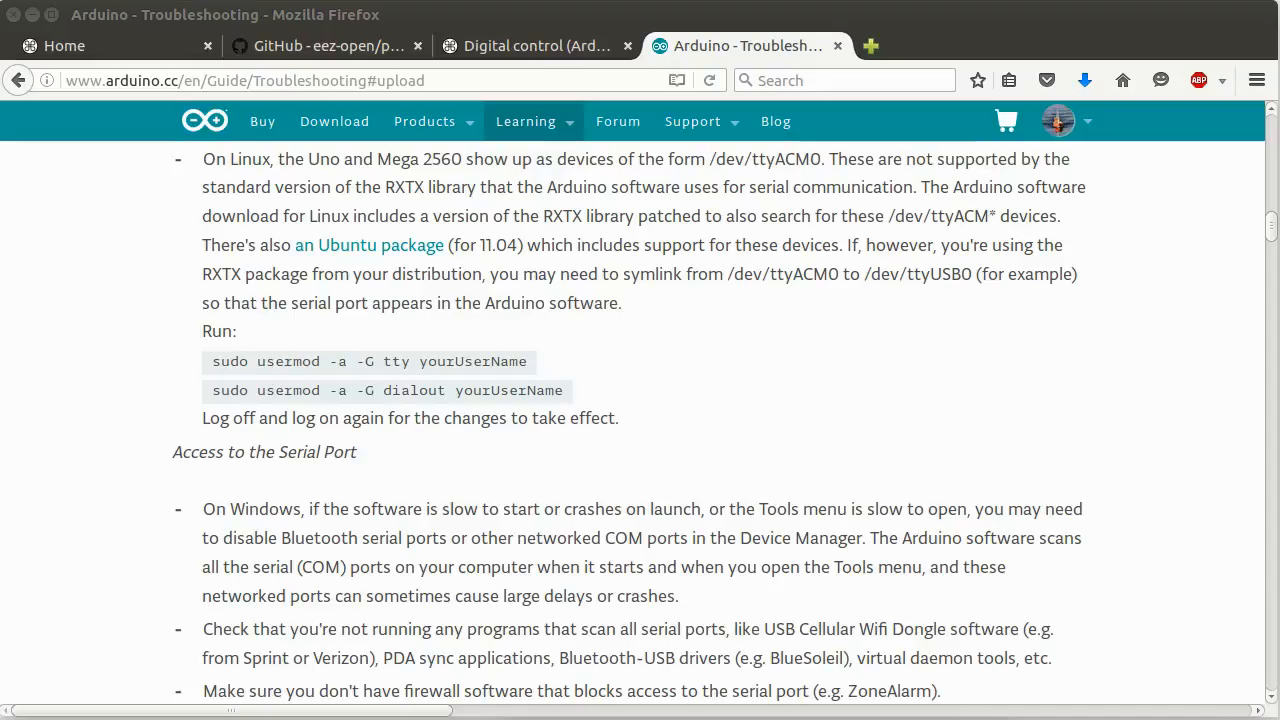
- Run sudo usermod -a -G tty and sudo usermod -a -G dialout for the current user
key(alt+Tab)
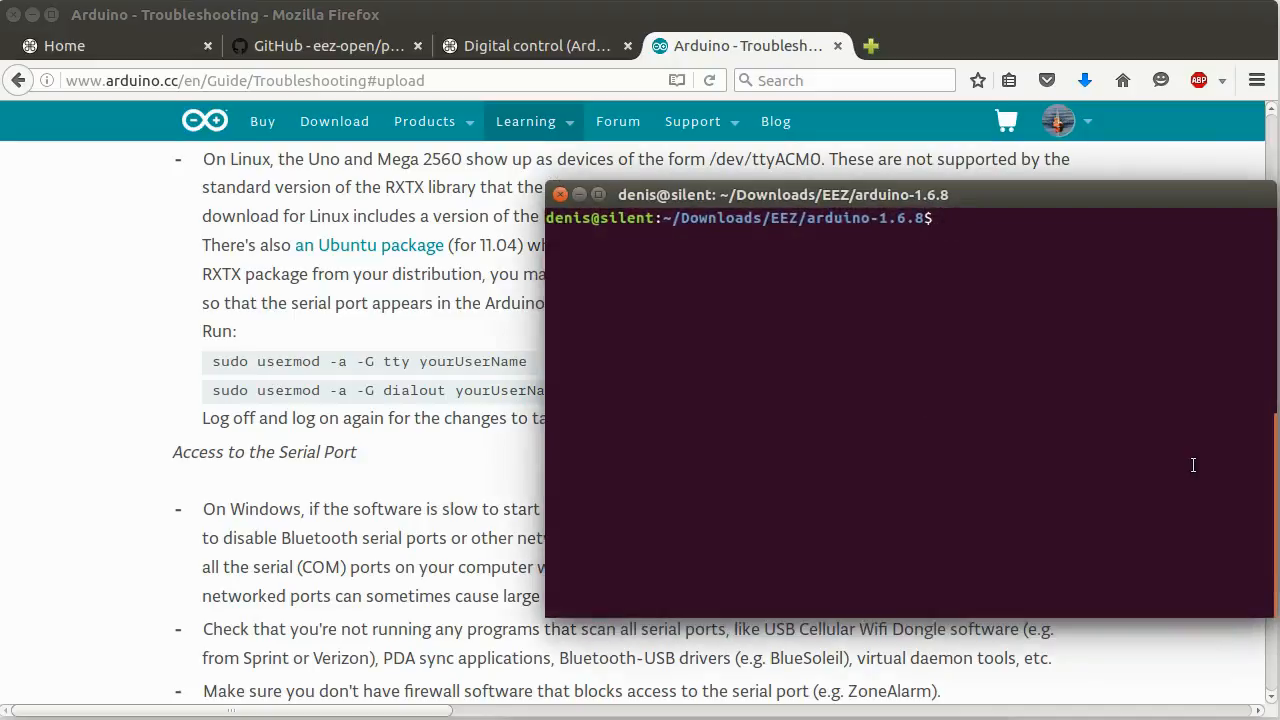
text(sudo )
text(usd)
key(BackSpace)
text(er)
text(mod -)
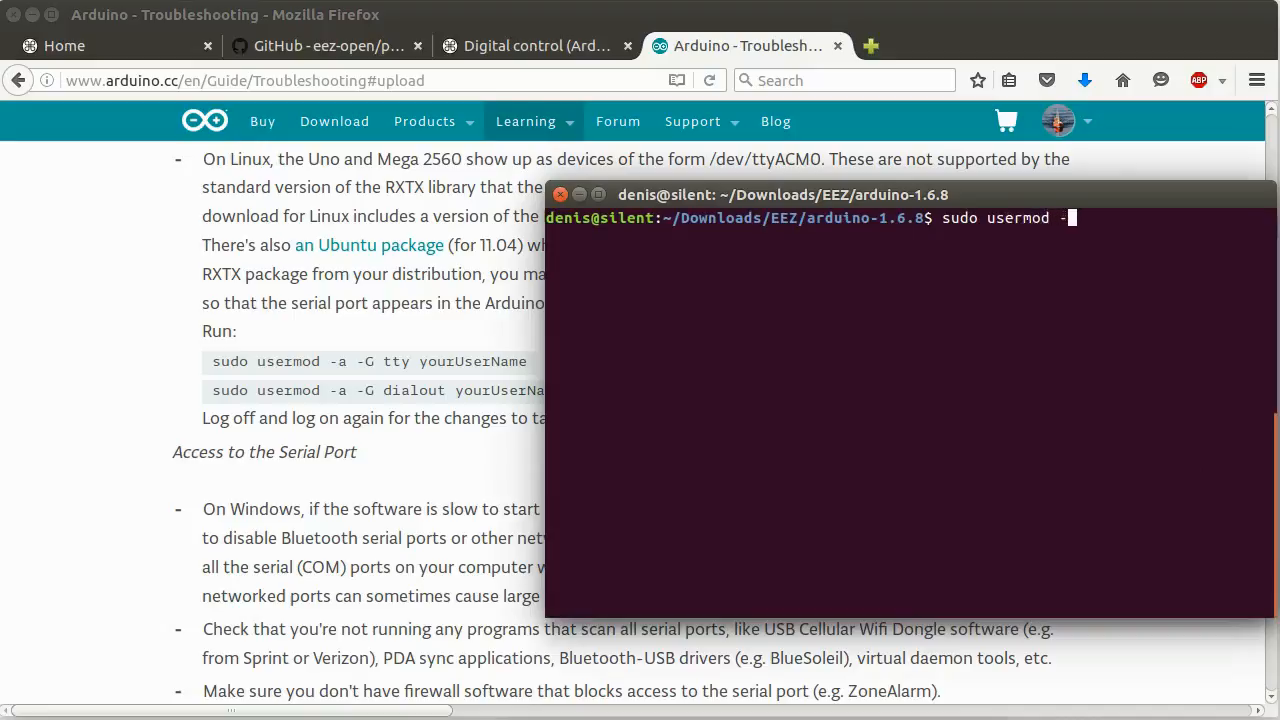
text(a -G )
text(tt)
text(y denis)
key(Return)
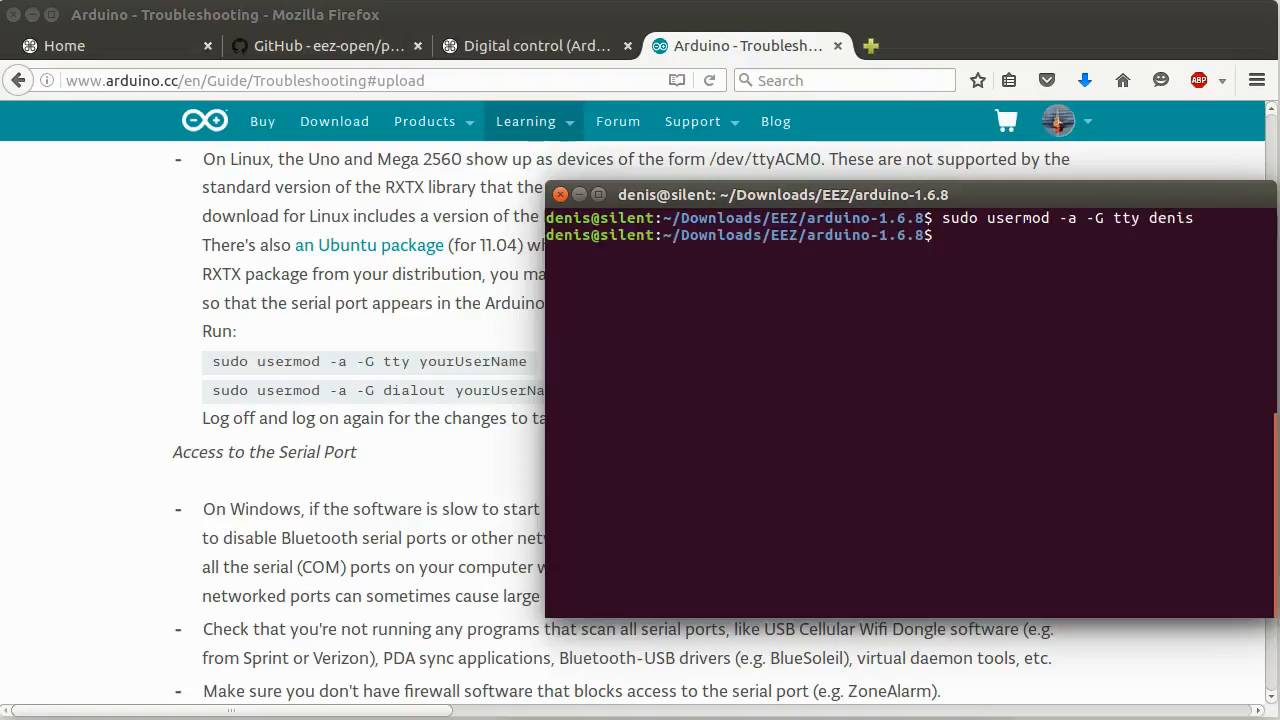
text(sudo )
text(usermo)
text(d -)
text(a -G )
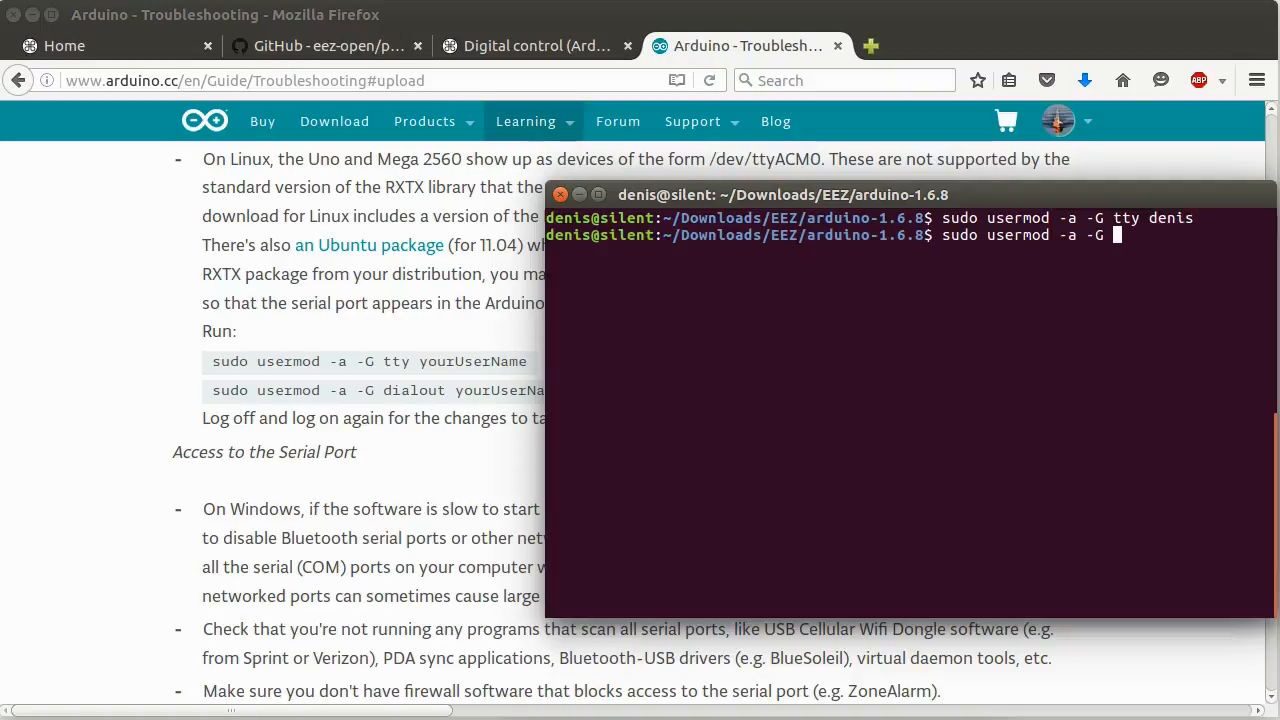
text(dial)
text(out denis)
key(Return)
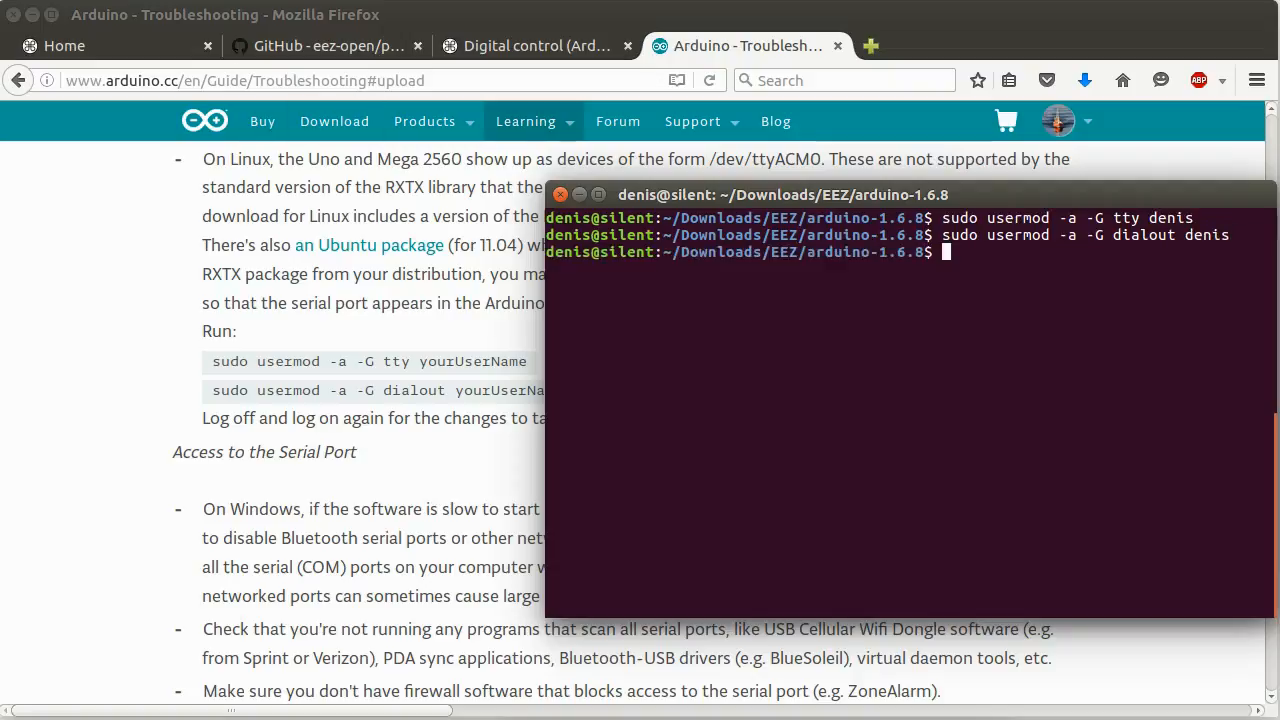
- Retry the Blink upload to the Mega 2560 until it reports Done uploading
key(alt+Tab)
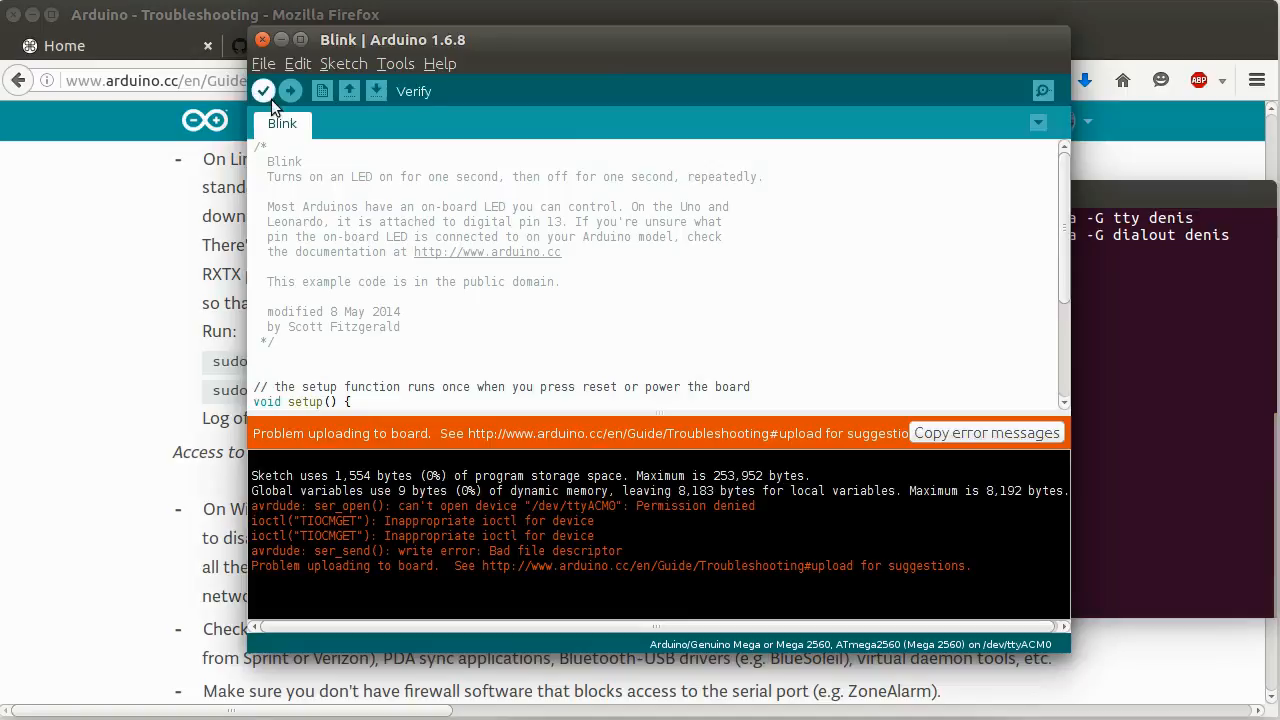
click(290, 91)
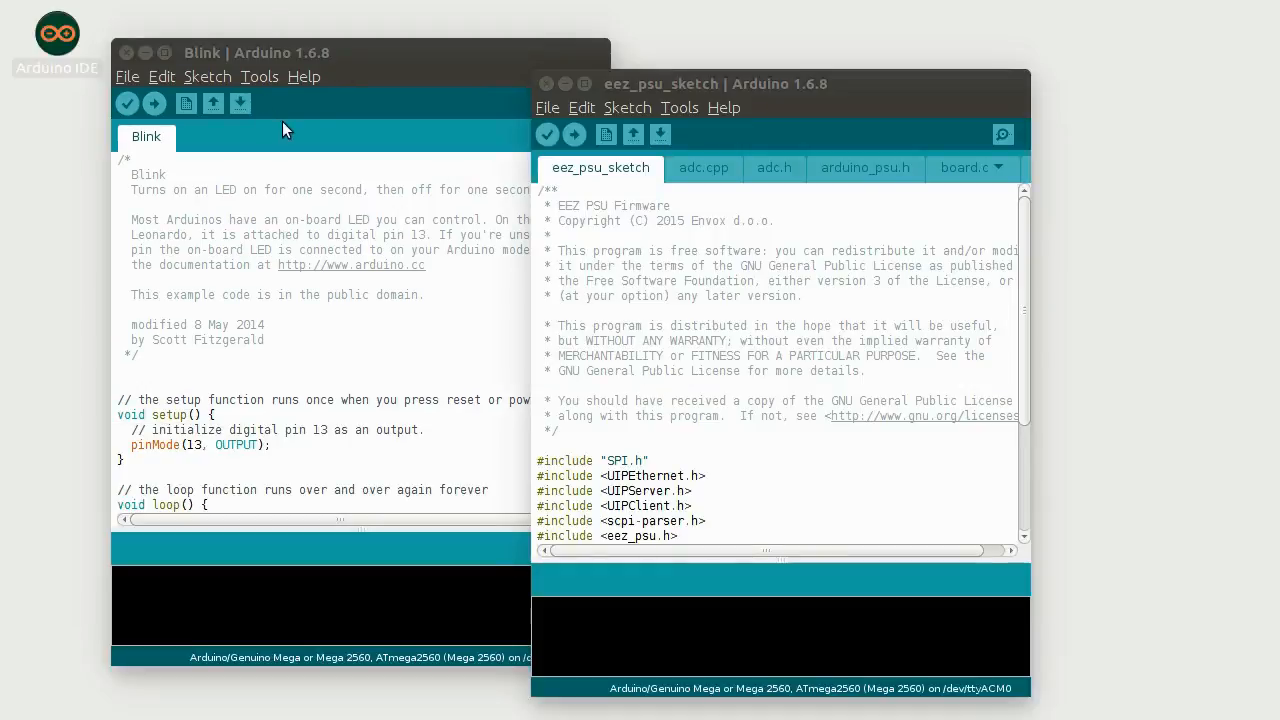
click(183, 83)
click(154, 103)
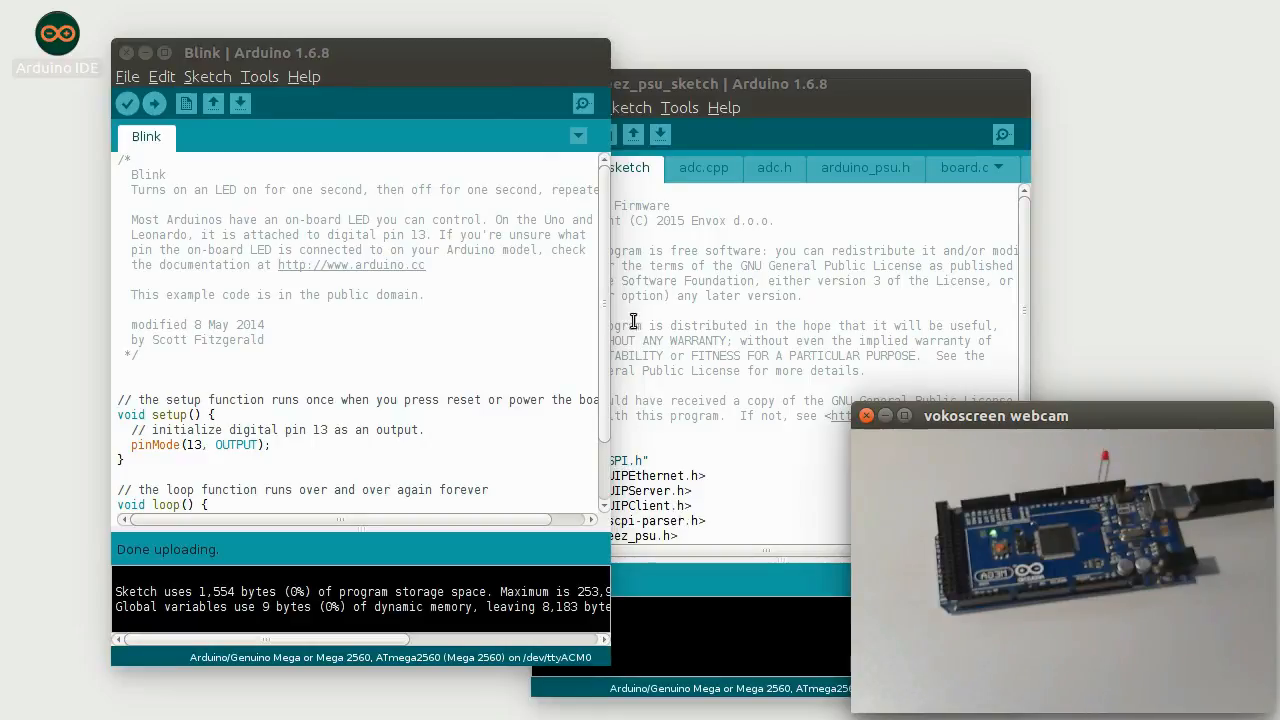
- Upload eez_psu_sketch and enlarge the console to read the missing UIPEthernet.h error
click(729, 82)
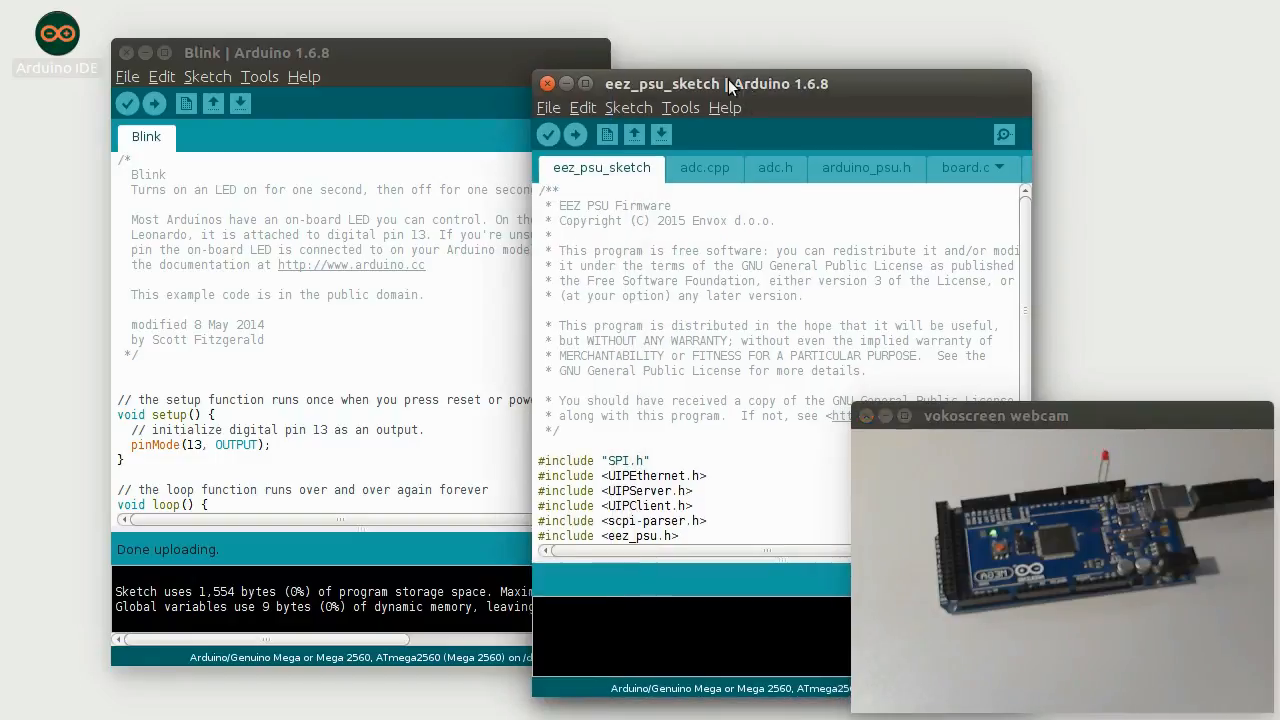
drag(728, 80, 522, 58)
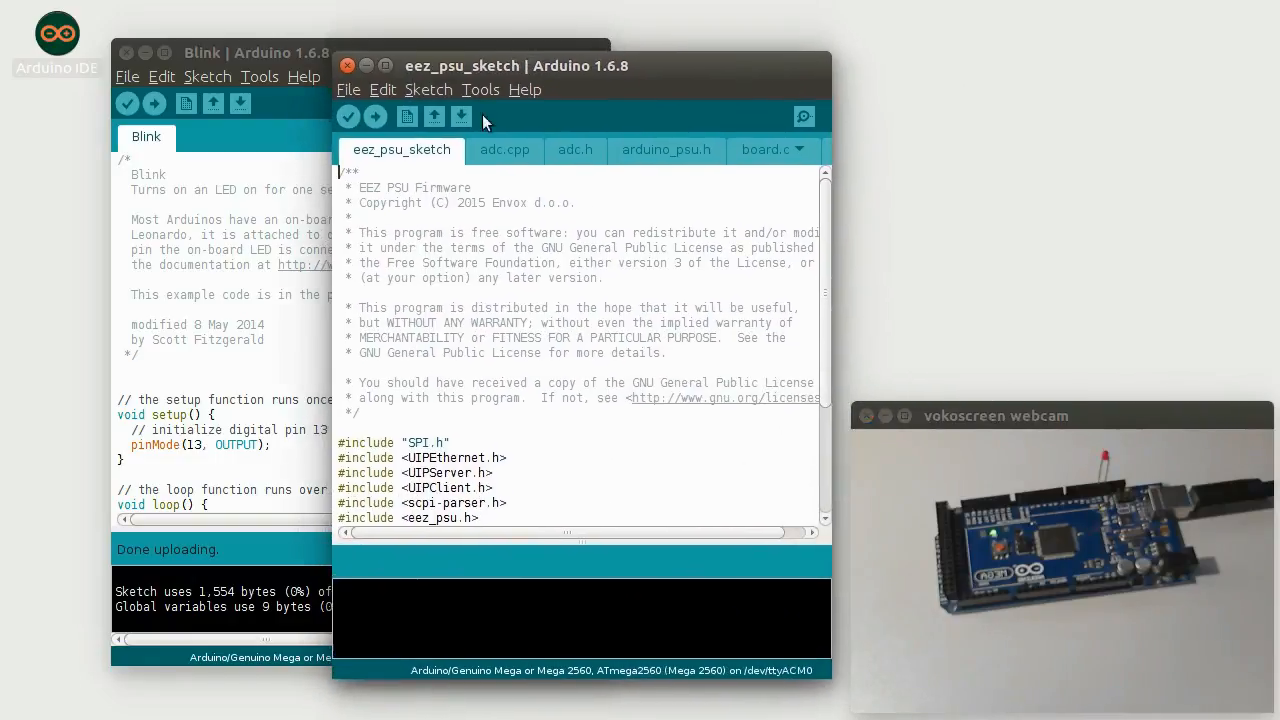
click(377, 117)
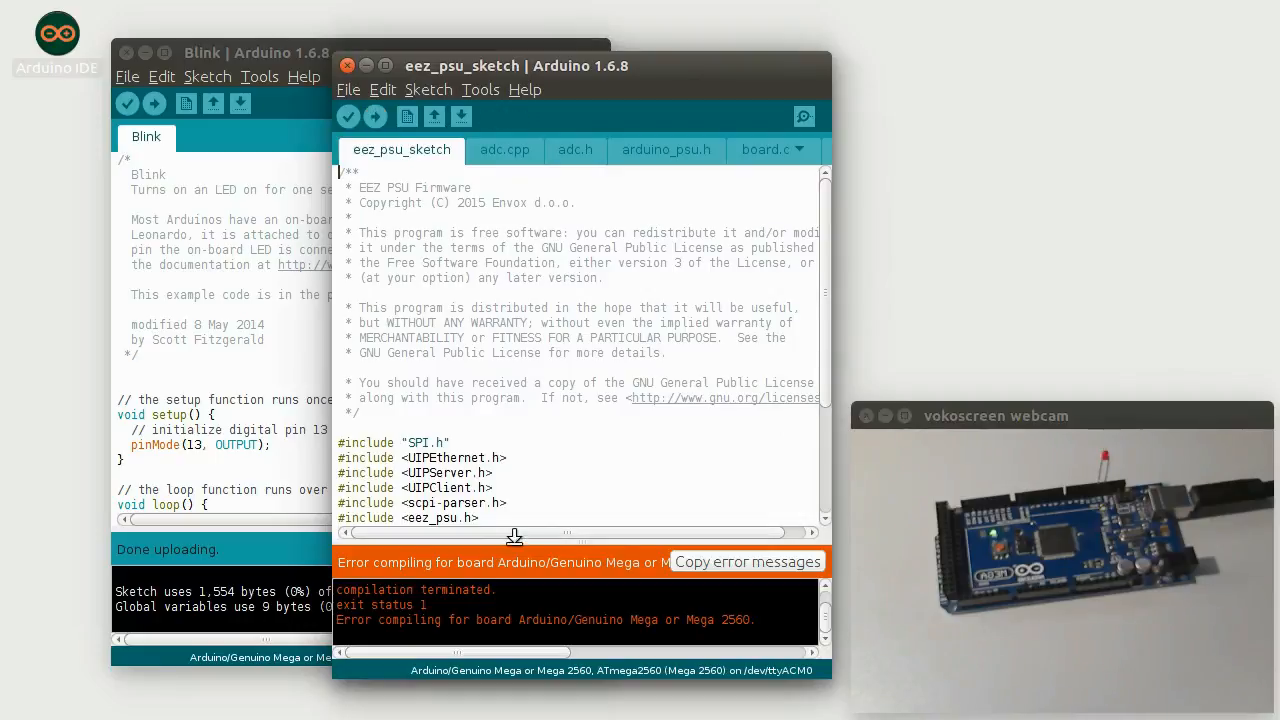
drag(509, 540, 505, 416)
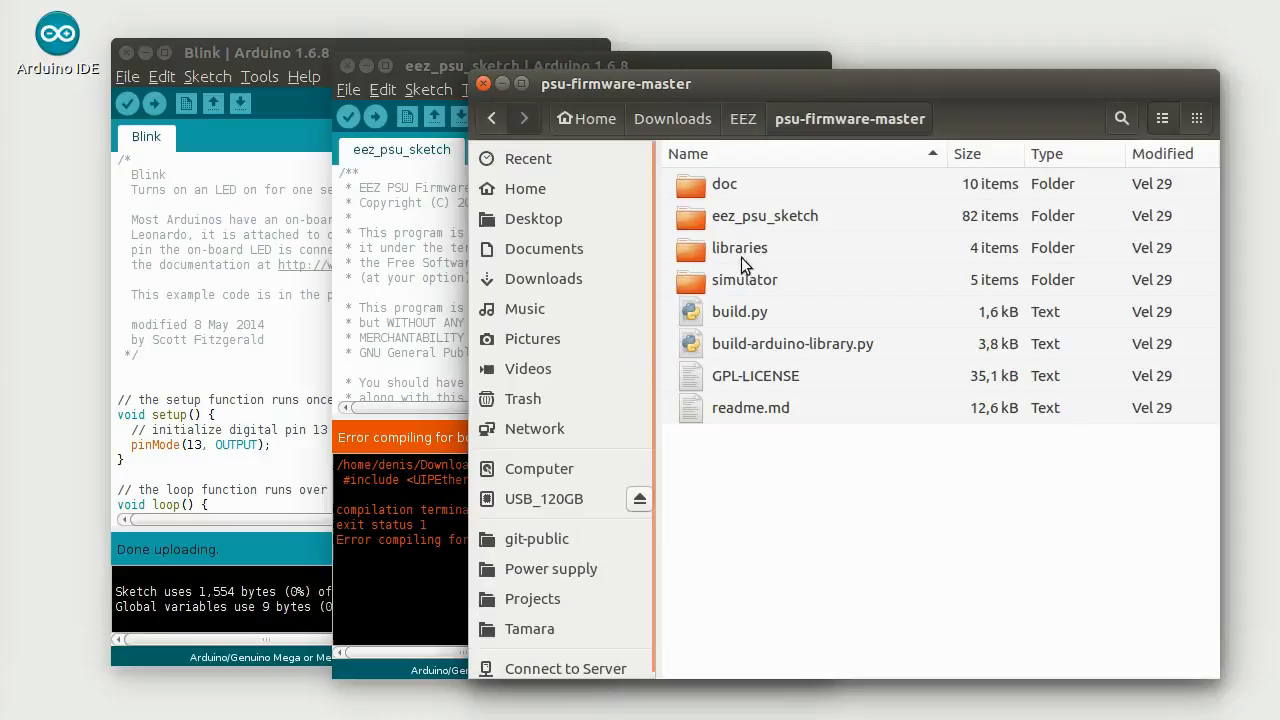
- Copy eez_psu_lib, scpi-parser and UIPEthernet into ~/Arduino/libraries
double_click(740, 252)
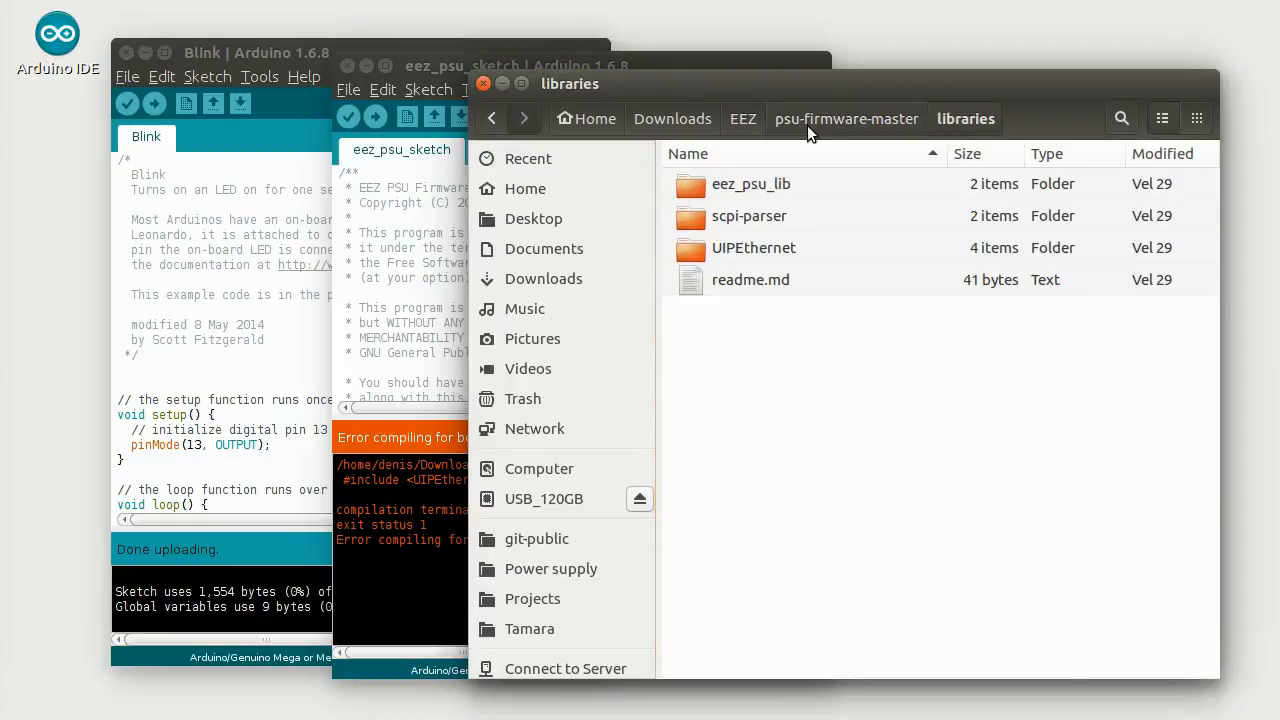
click(727, 192)
shift+click(737, 246)
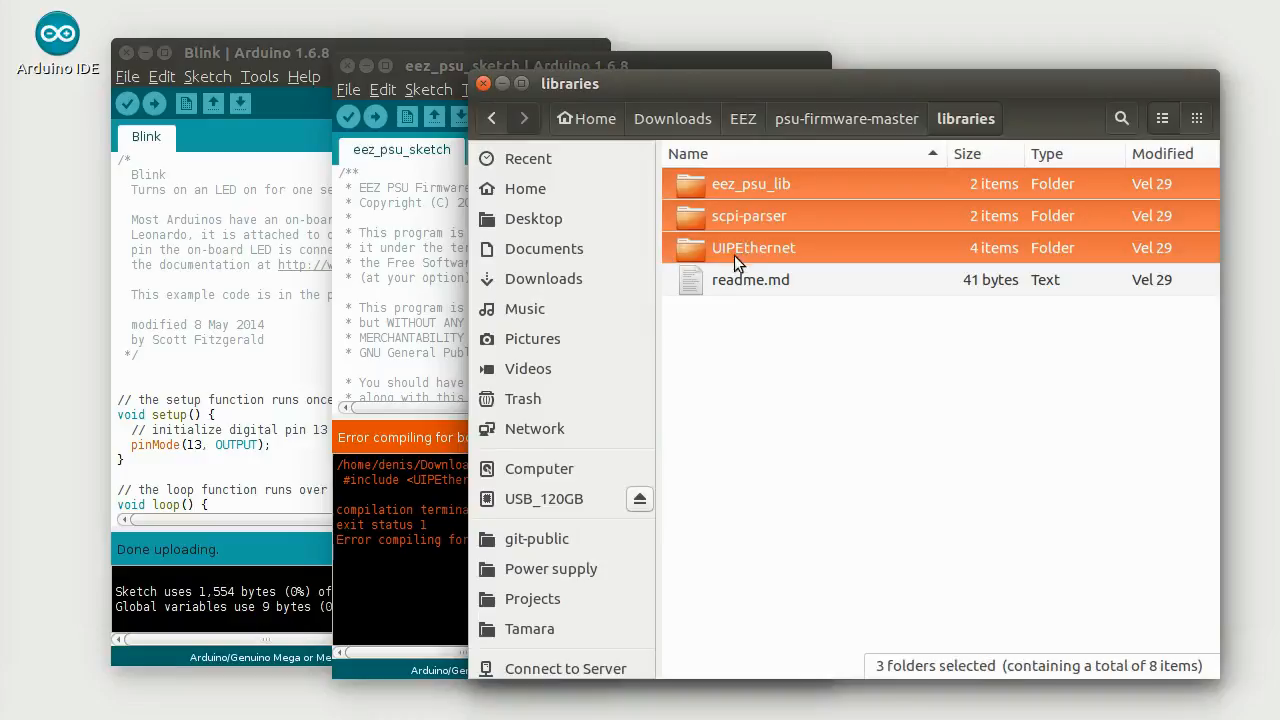
click(594, 120)
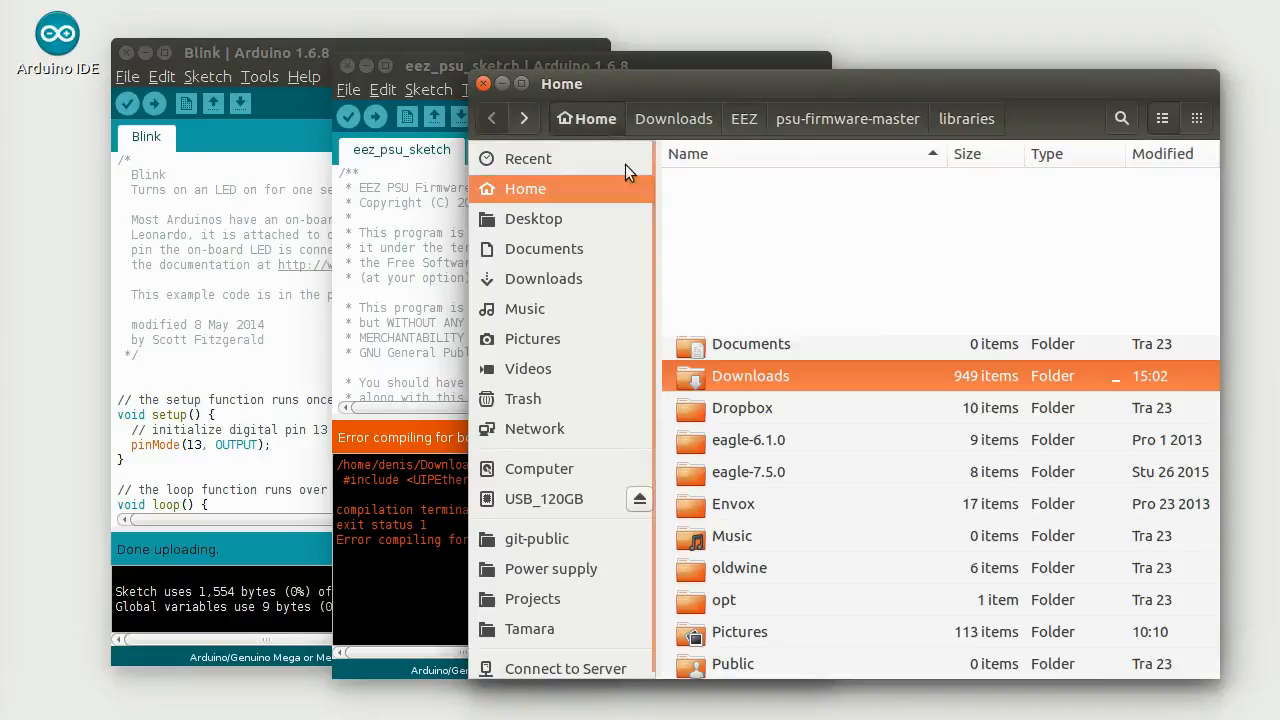
double_click(724, 191)
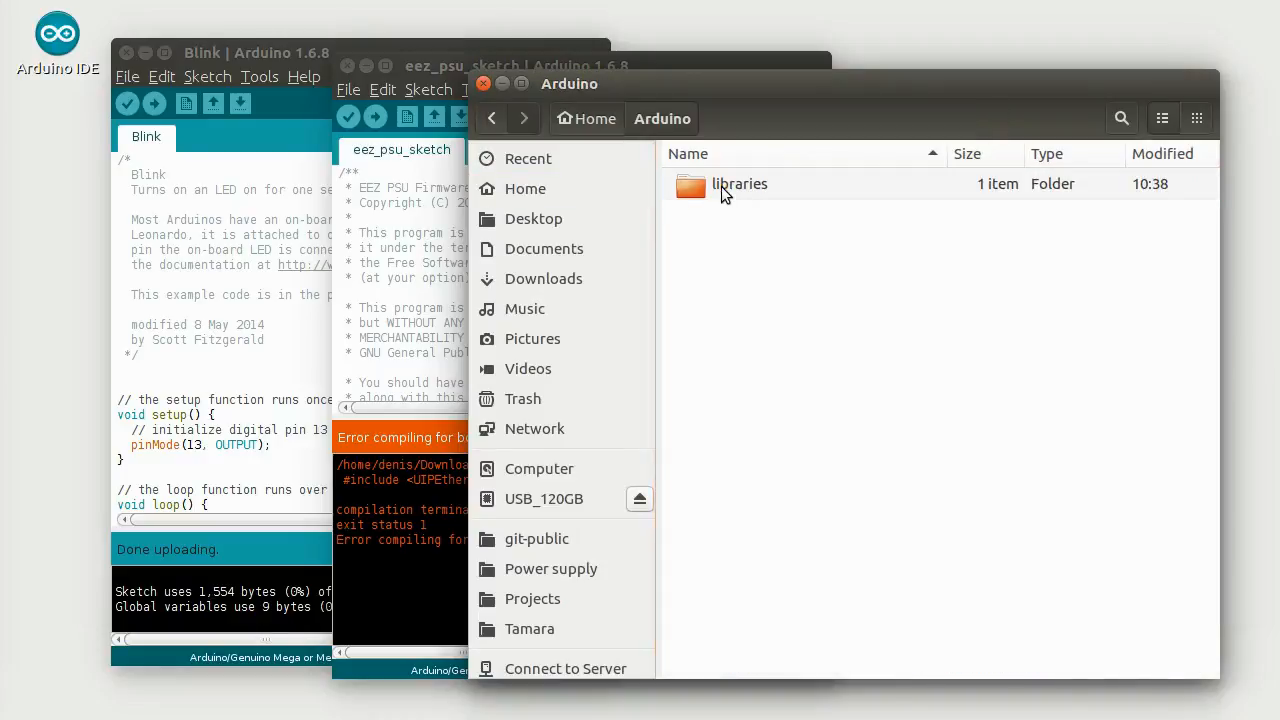
double_click(721, 186)
key(ctrl+v)
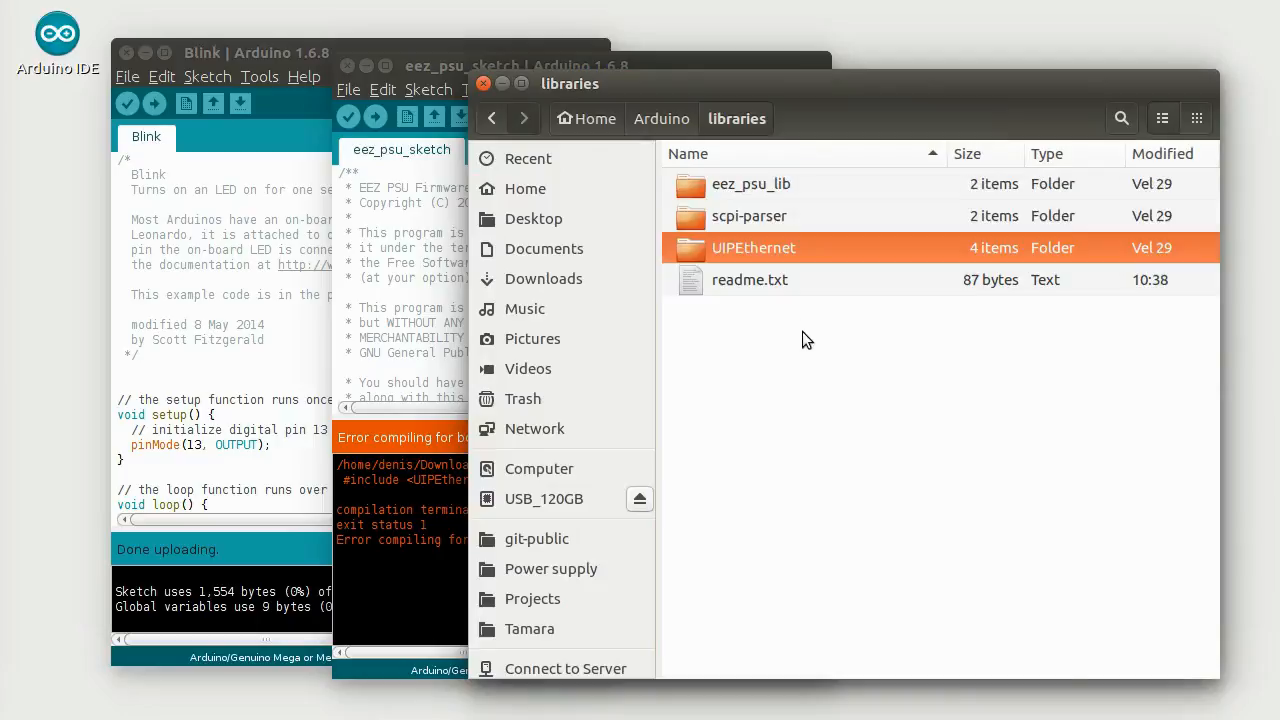
click(744, 335)
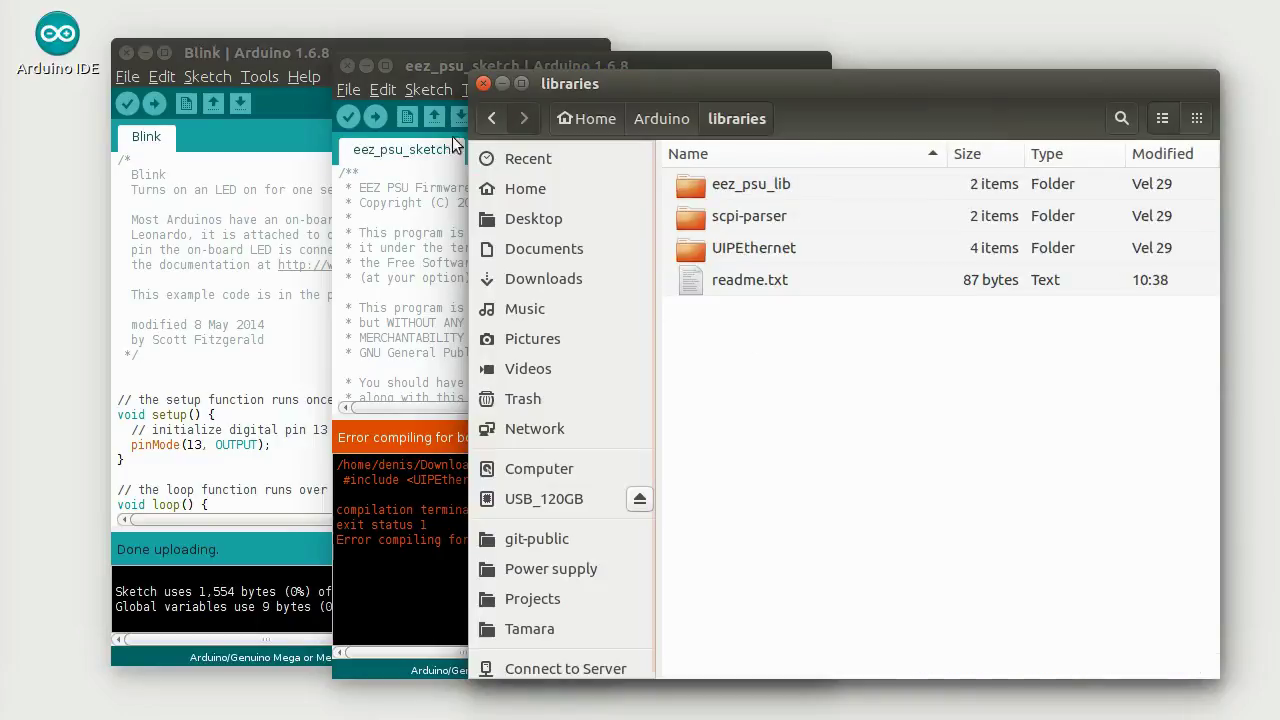
- Close the eez_psu_sketch Arduino window
click(346, 62)
click(131, 57)
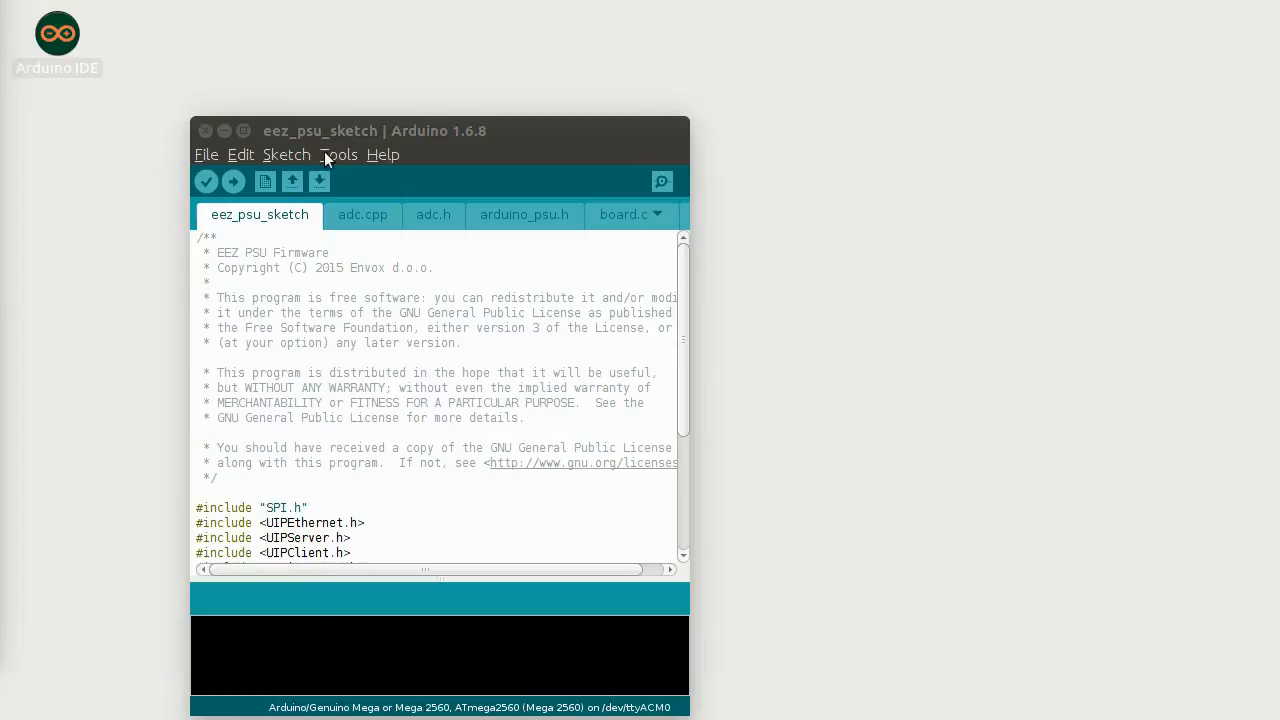
- Verify eez_psu_sketch so it compiles to 98,042 bytes with a low-memory warning
click(286, 156)
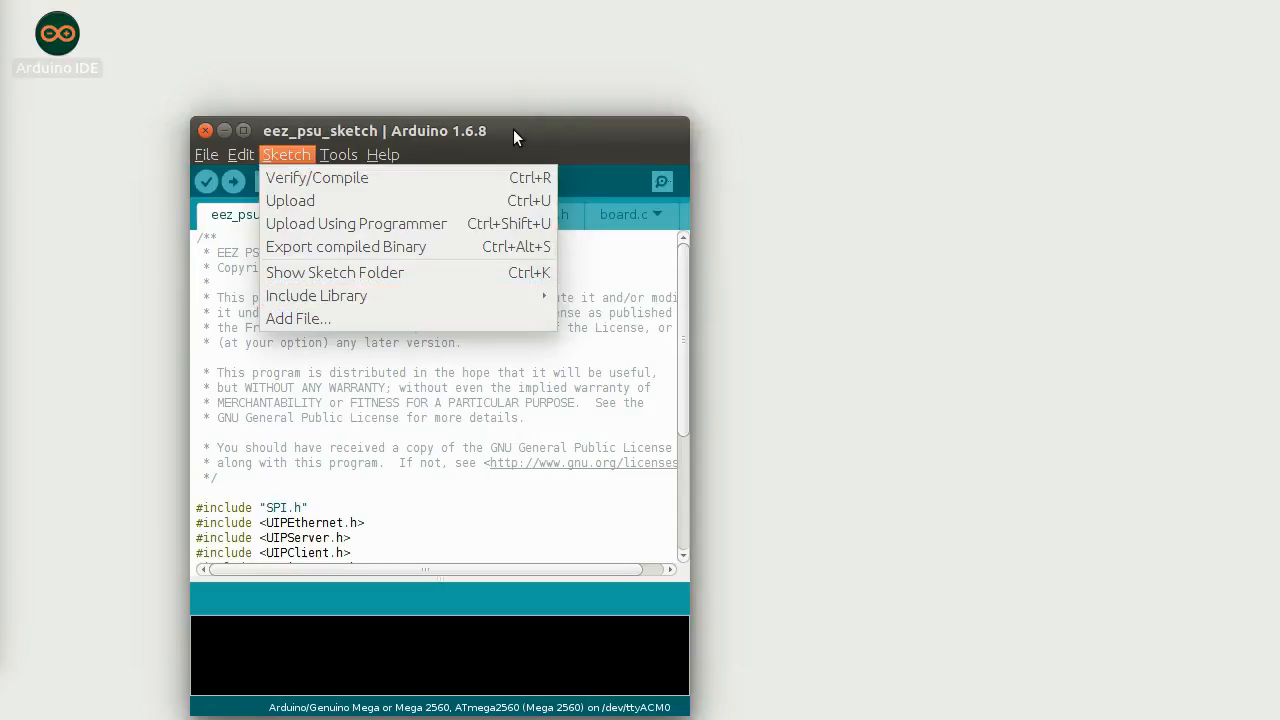
click(513, 129)
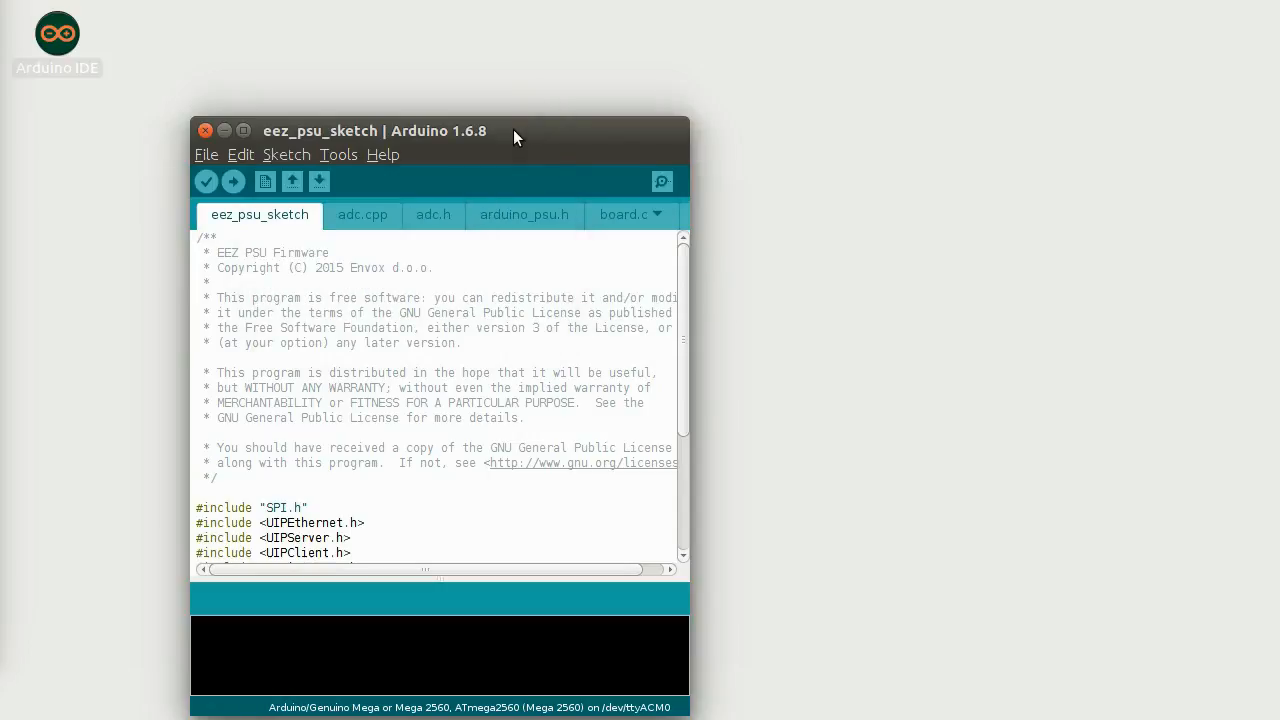
click(205, 182)
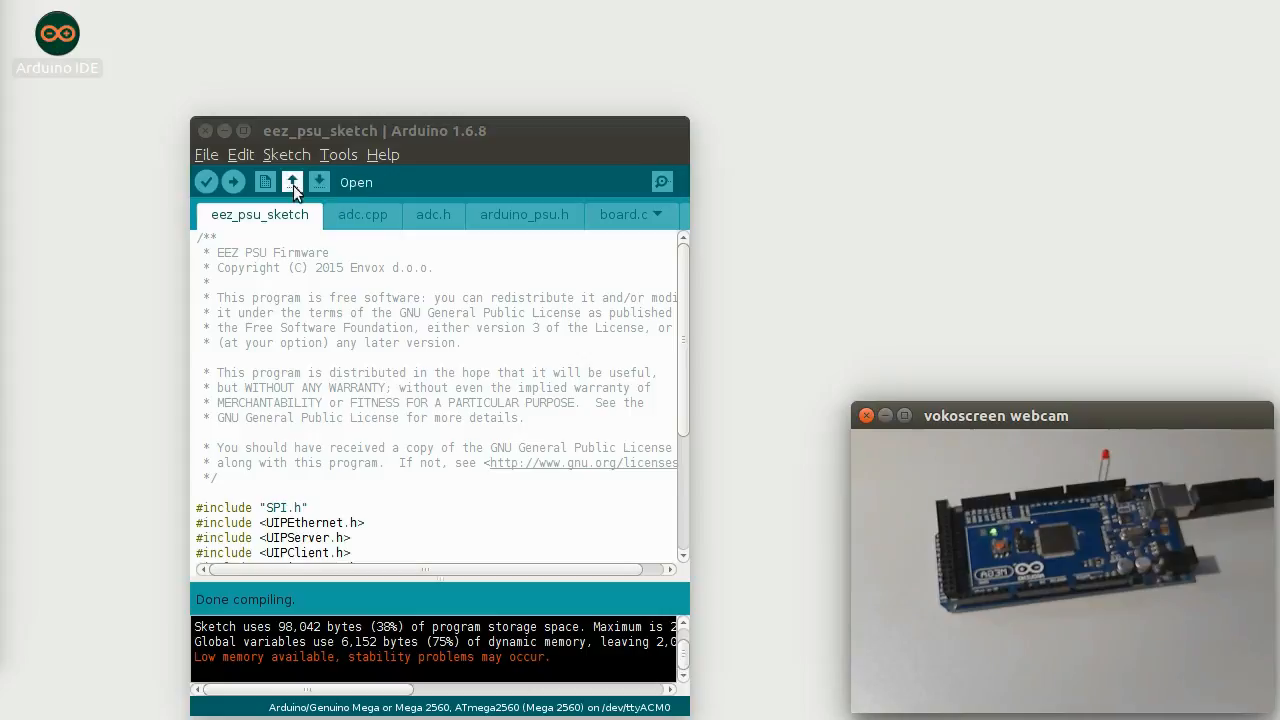
- Flash the compiled eez_psu_sketch firmware to the Mega 2560
click(233, 184)
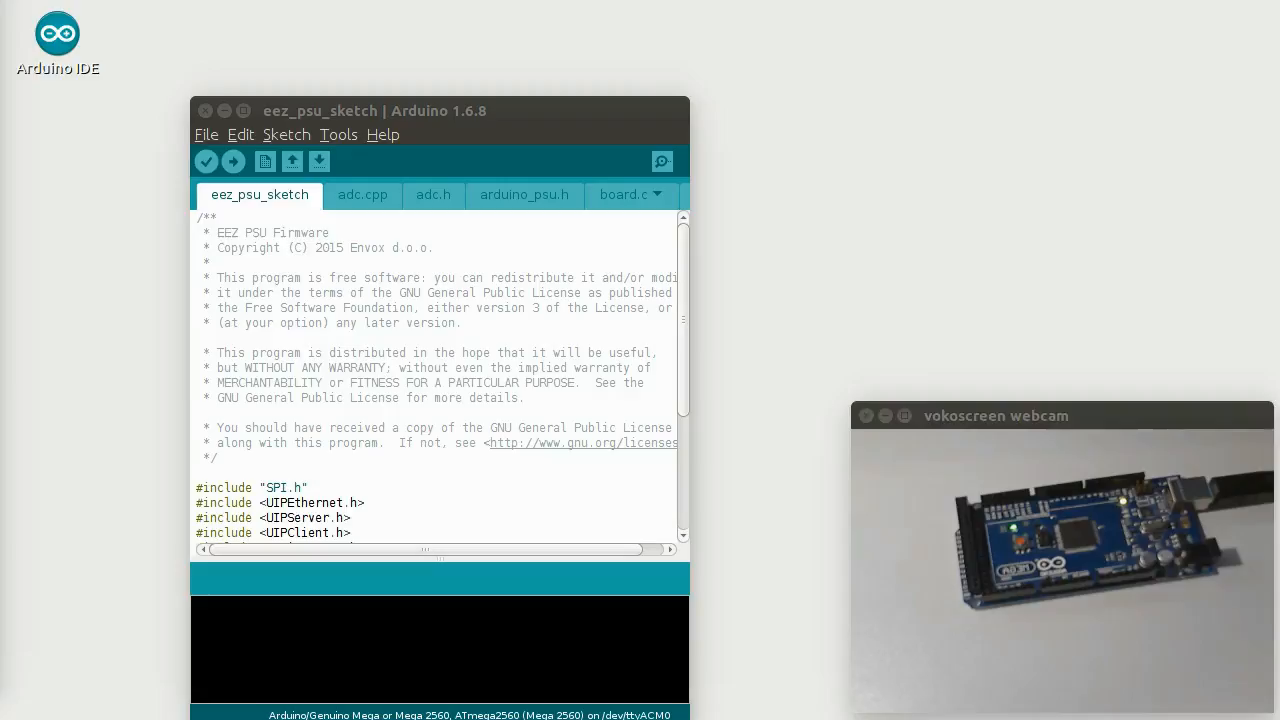
- Start the Serial Monitor on /dev/ttyACM0 with Both NL & CR line endings
click(343, 136)
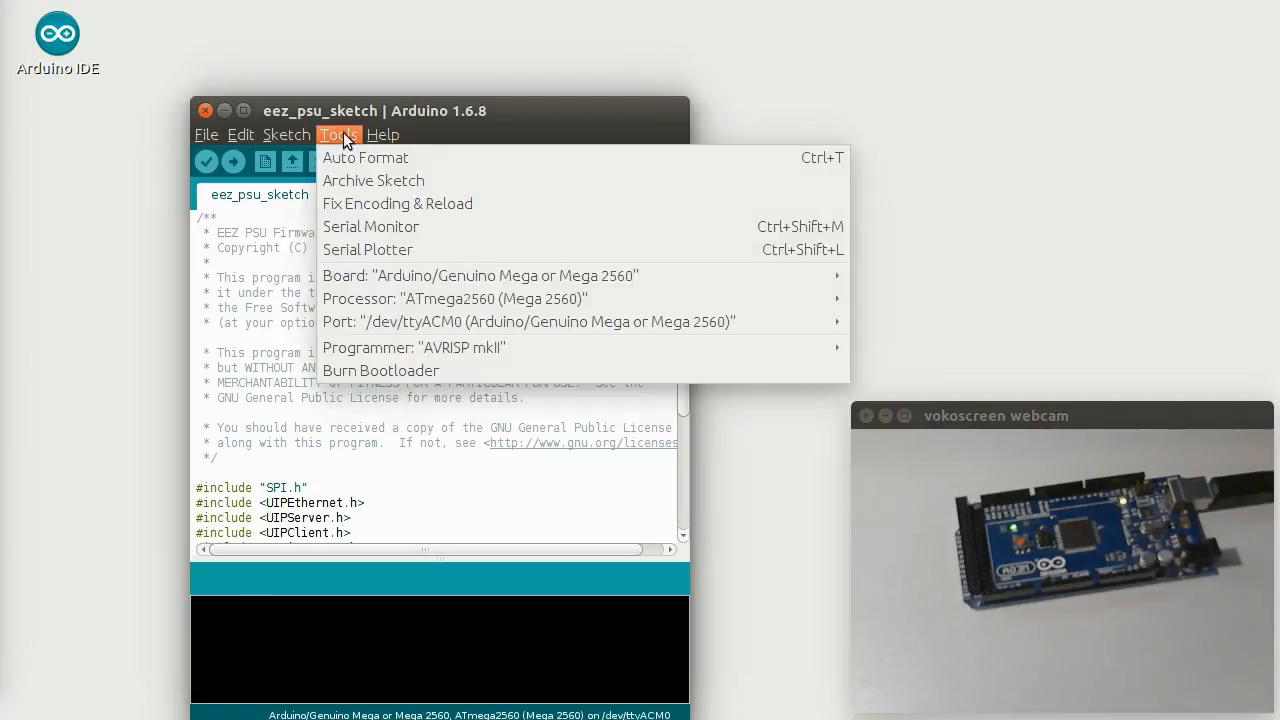
click(362, 230)
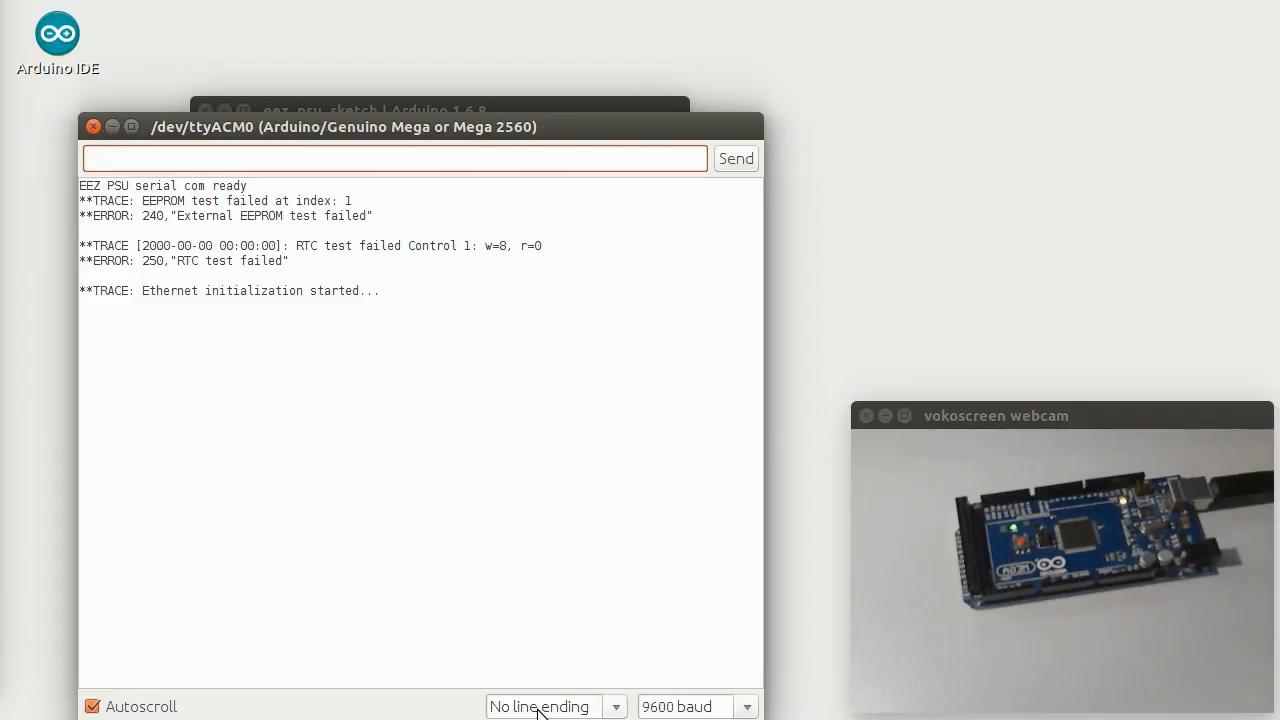
click(538, 706)
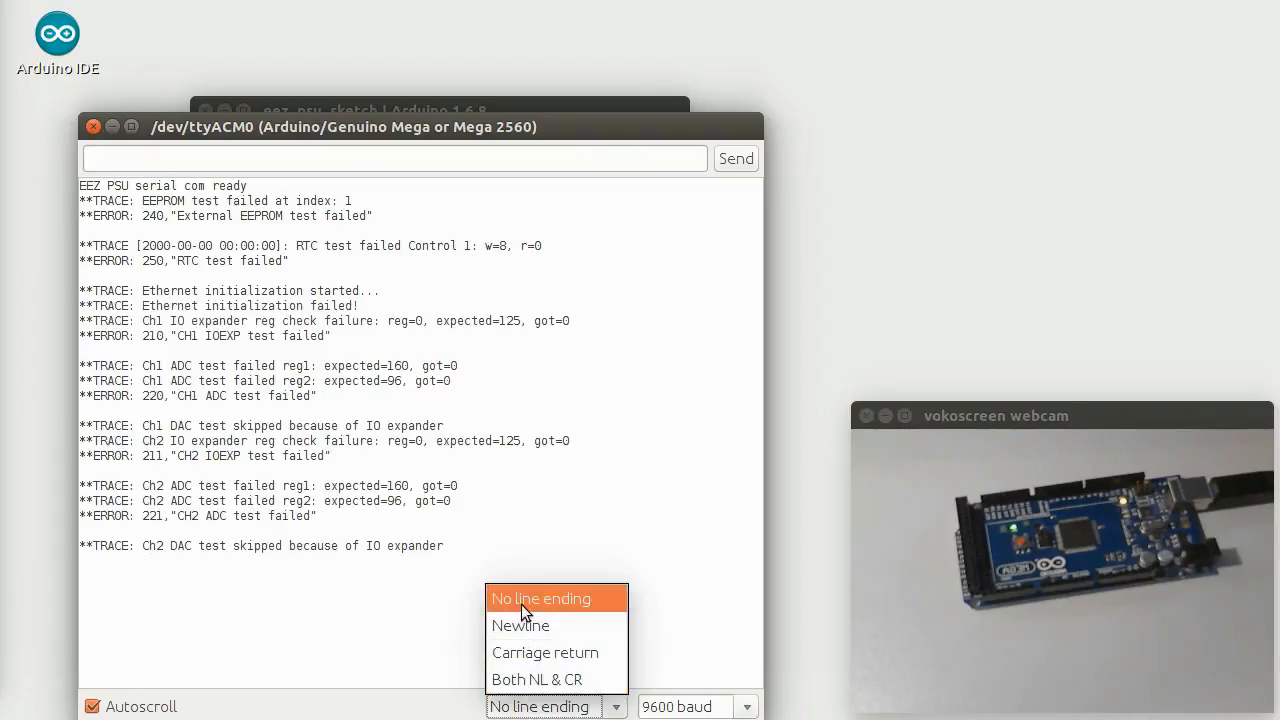
click(540, 680)
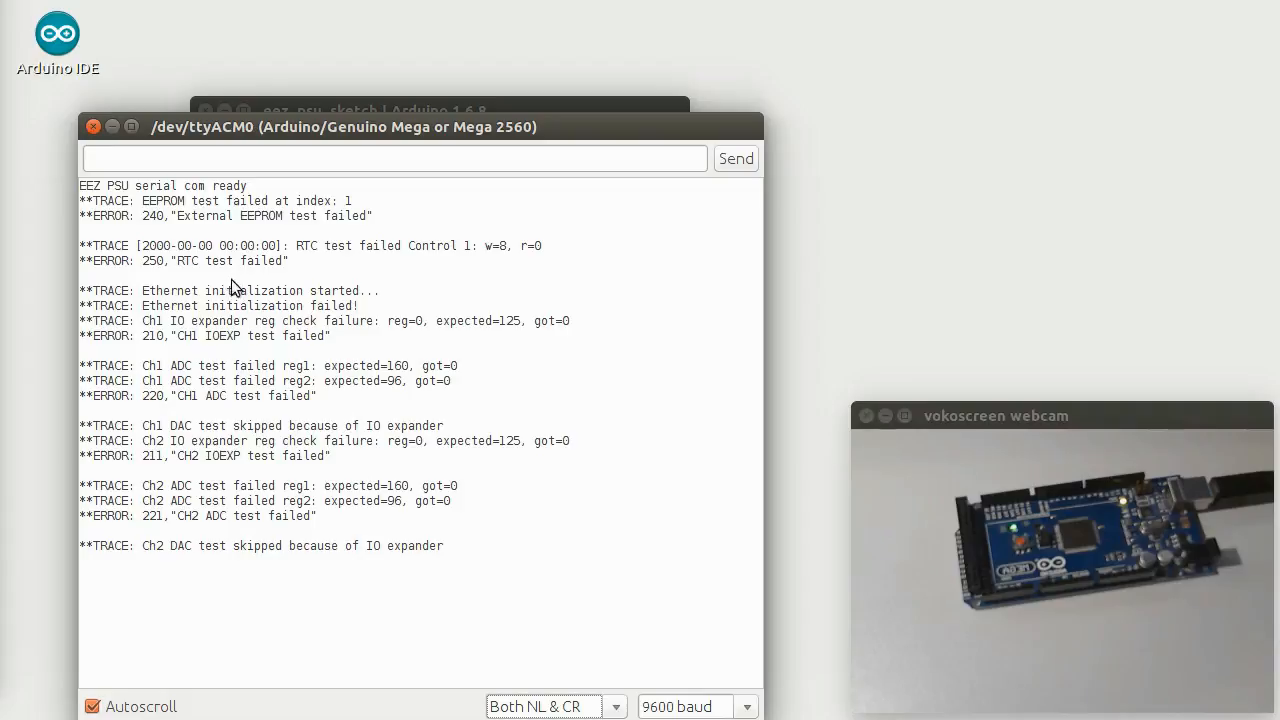
- Send *IDN?, stat:vers? and syst:vers?, getting the PSU identification and version 1999.0
click(124, 157)
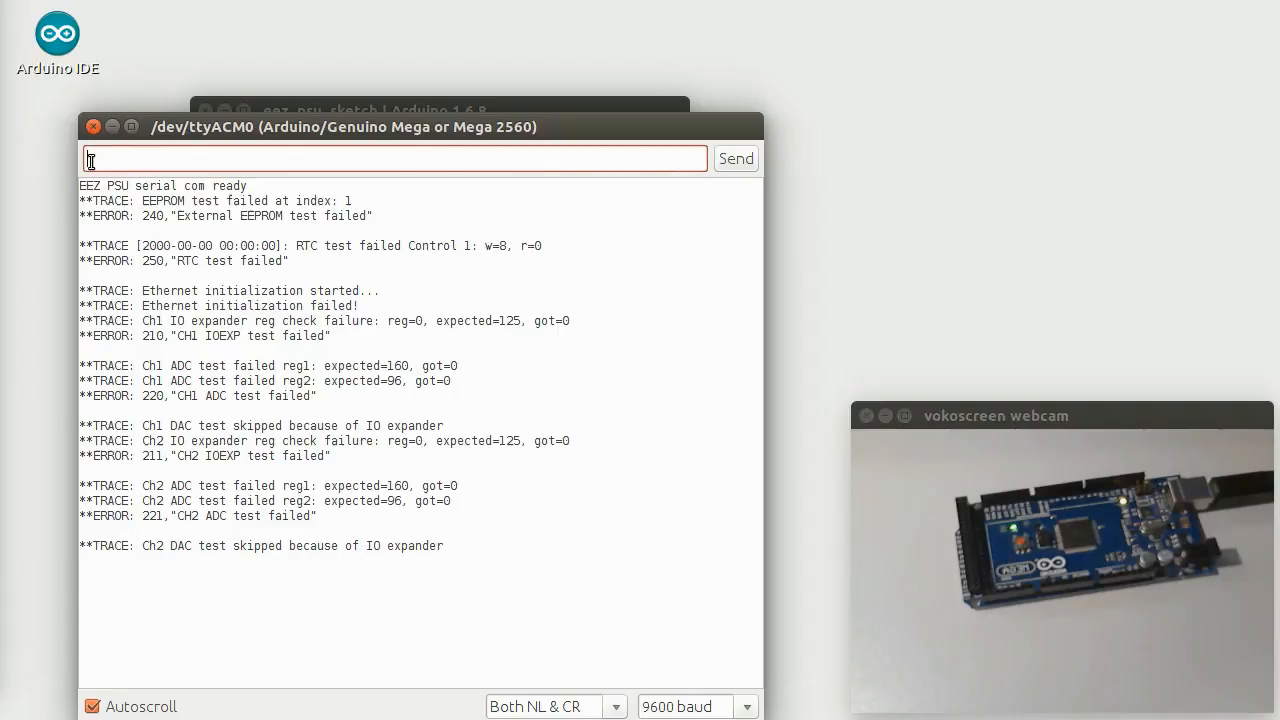
text(*ID)
text(N?)
key(Return)
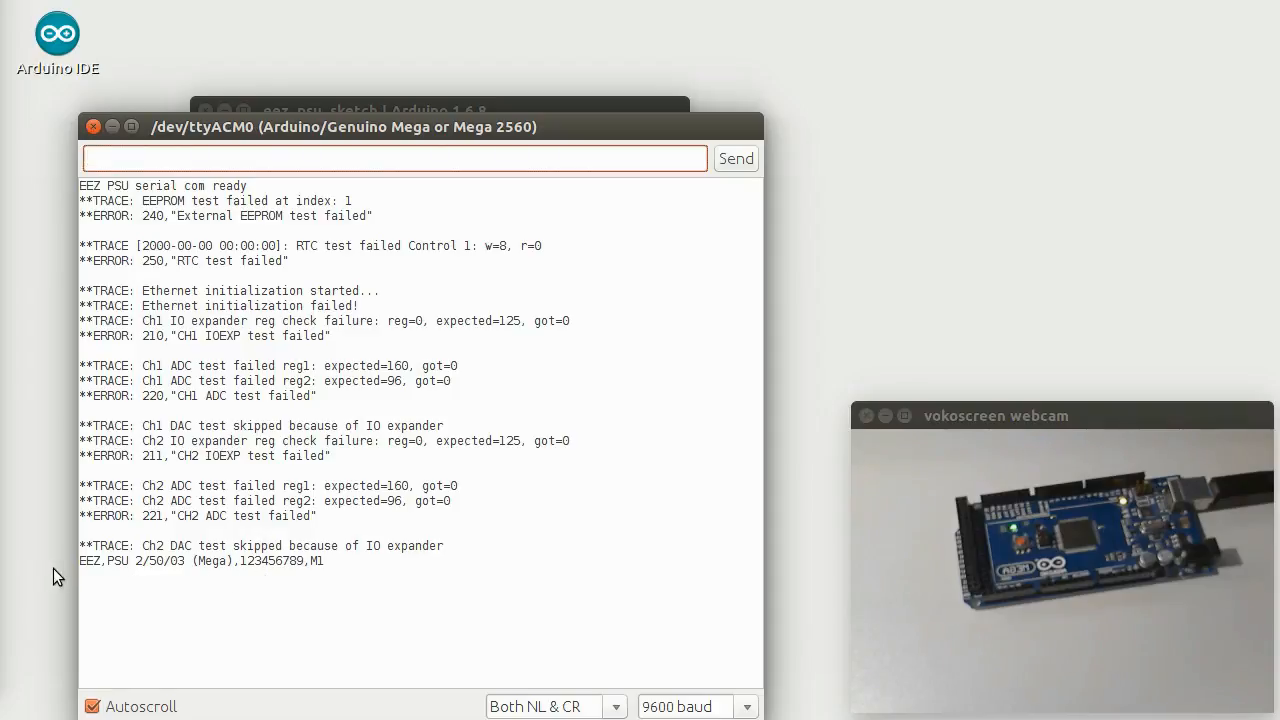
text(stat:ver)
text(s?)
key(Return)
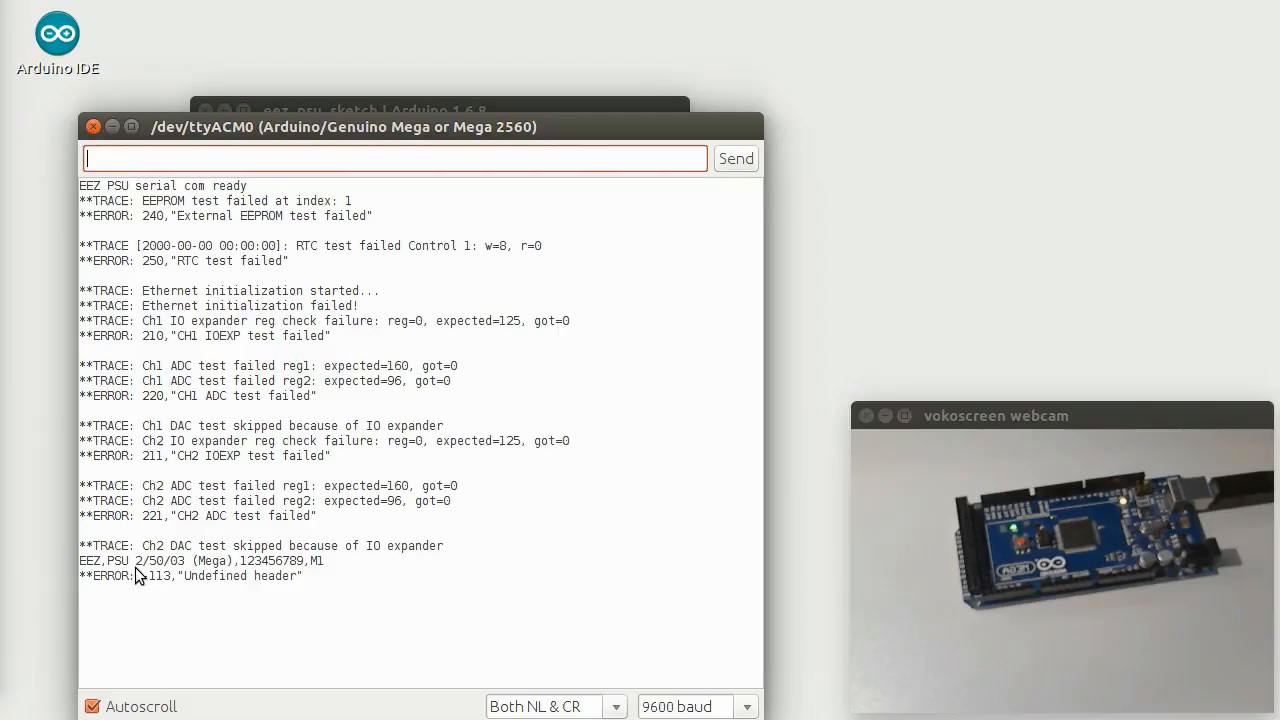
text(syst:)
text(vers?)
key(Return)
text(sy)
text(st:err?)
- Send syst:err? twice to read errors 210 and 220, then *cls to clear status
key(Return)
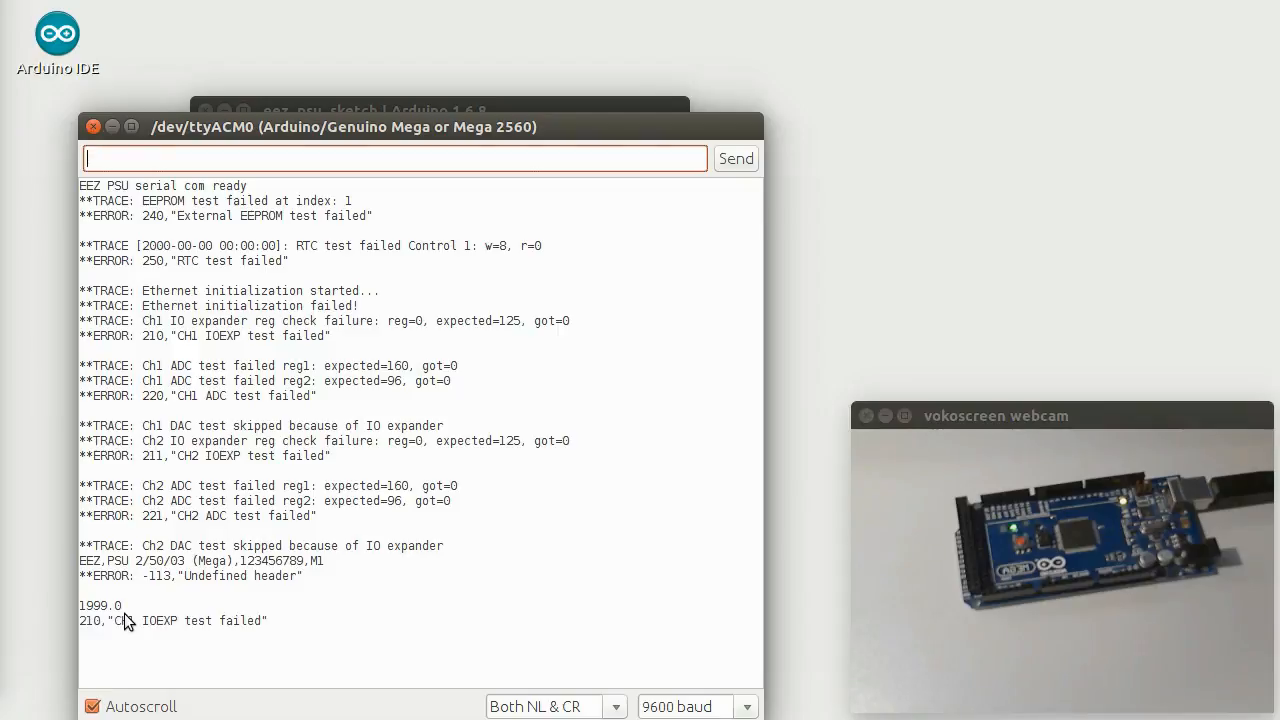
text(syst)
text(:er)
text(r?)
key(Return)
text(*cls)
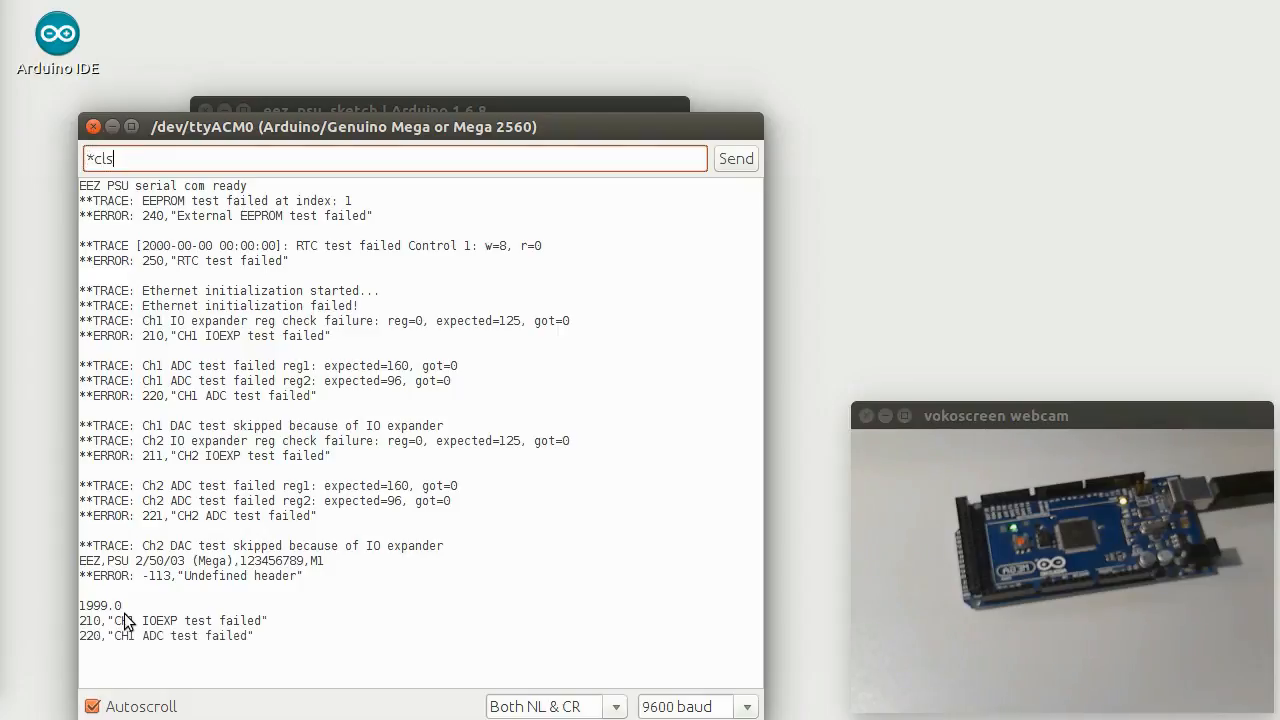
key(Return)
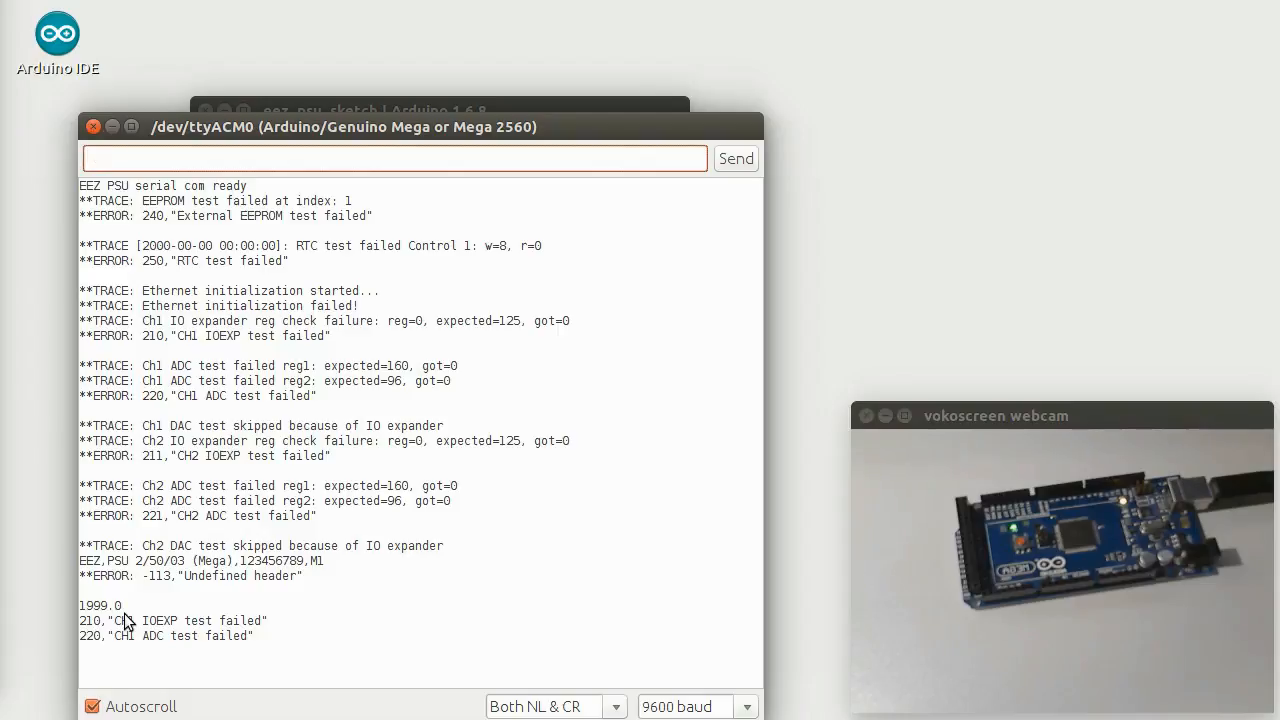